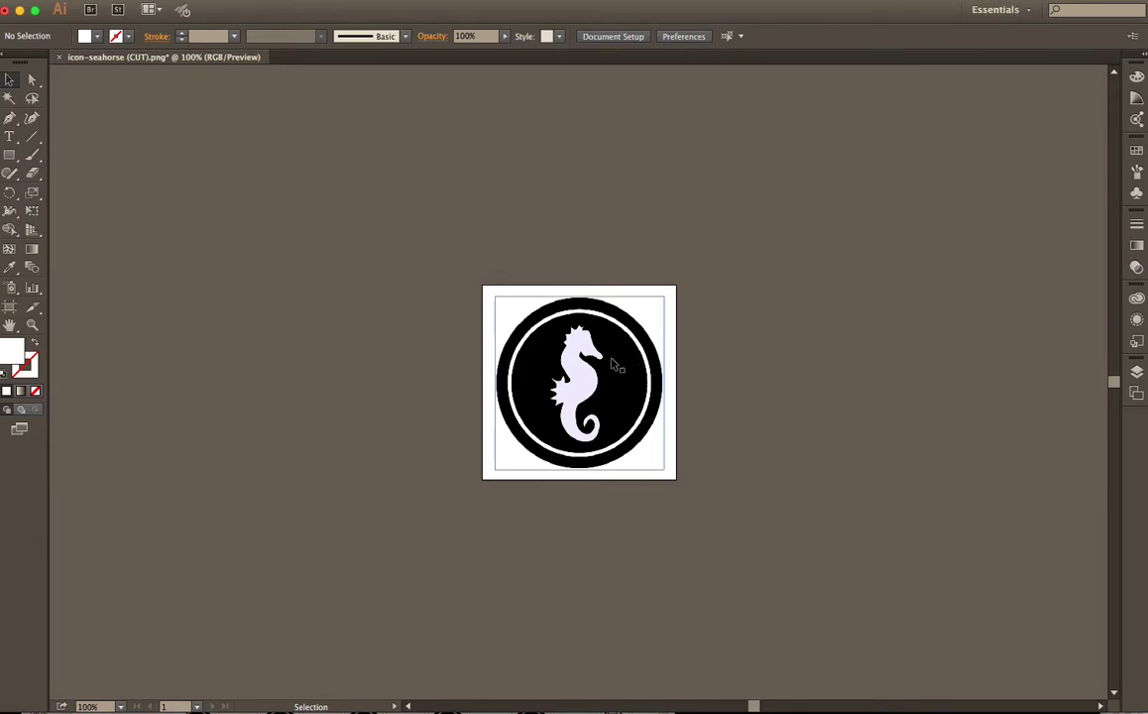
{"action": "left_click_drag", "start_coordinate": [629, 369], "coordinate": [756, 368]}
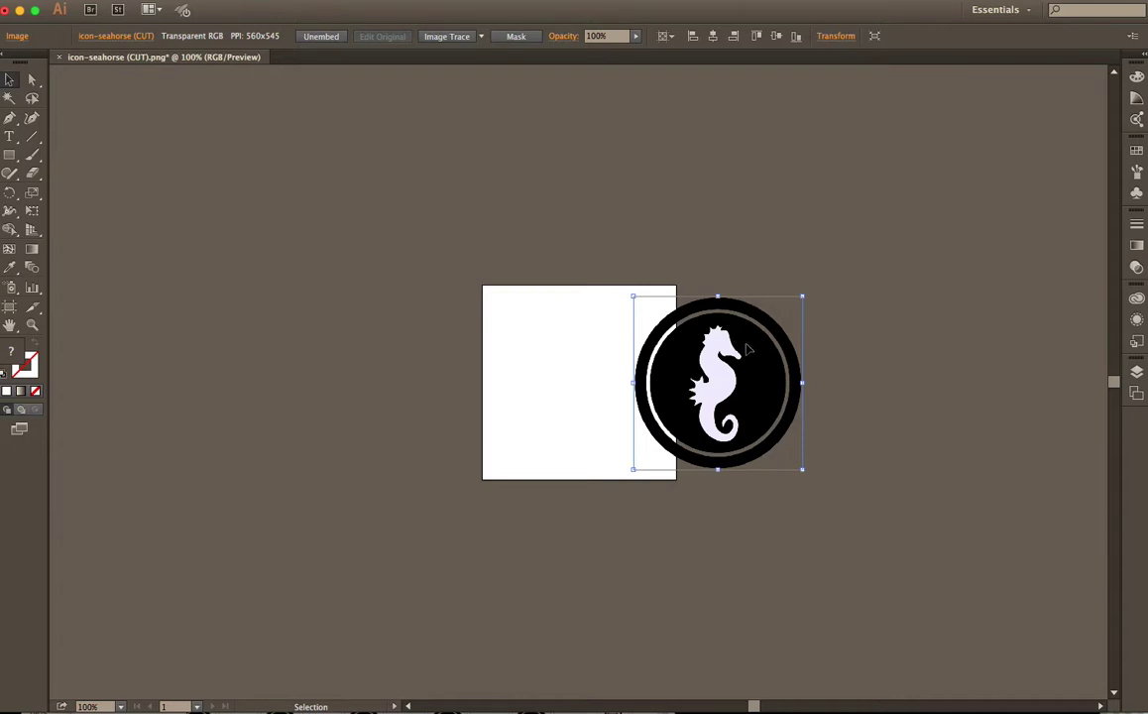
{"action": "left_click_drag", "start_coordinate": [749, 347], "coordinate": [610, 345]}
{"action": "left_click", "coordinate": [653, 249]}
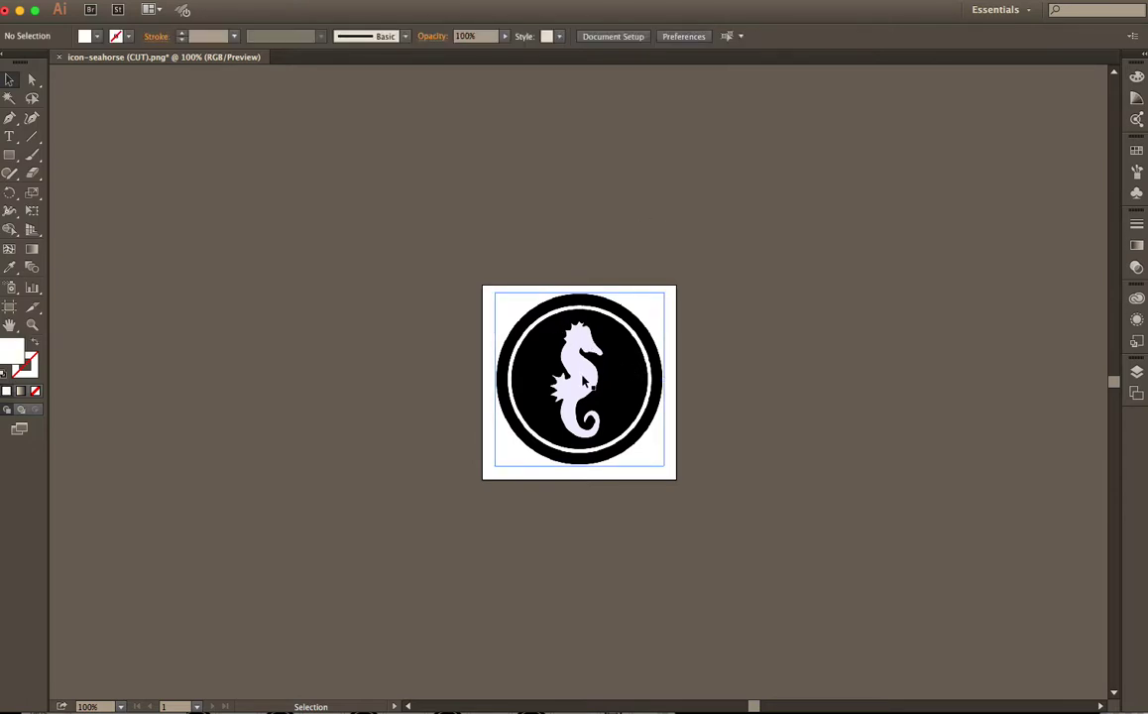
{"action": "left_click", "coordinate": [515, 313]}
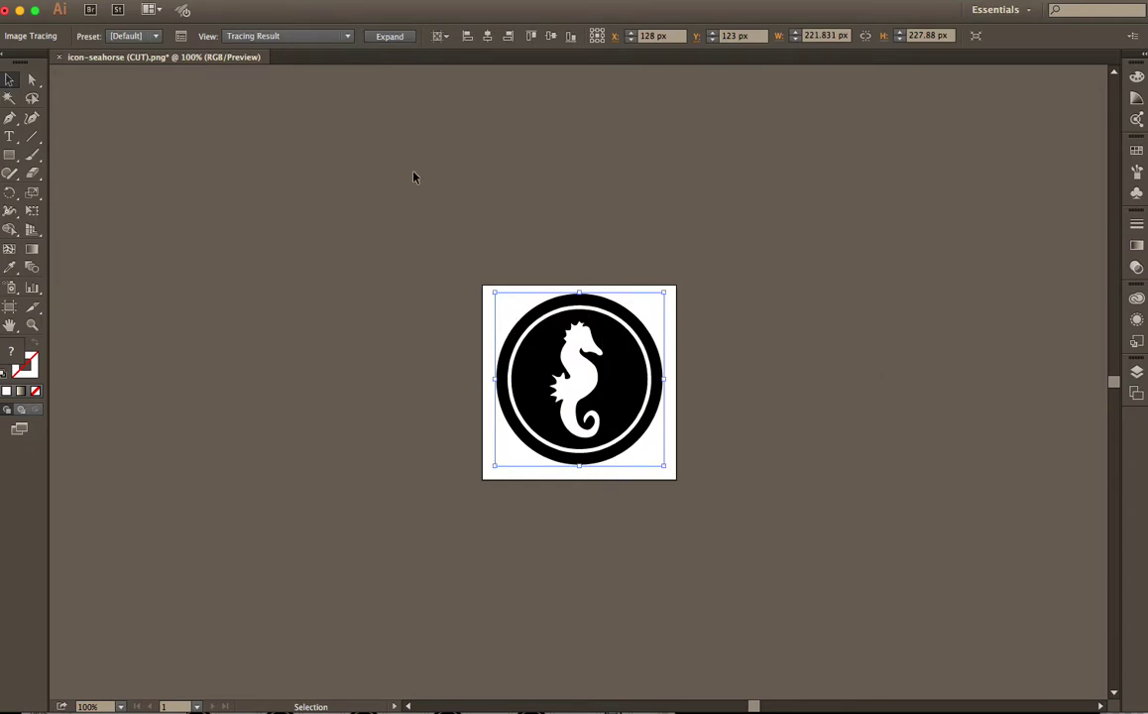
Expand the Image Trace result into editable black-and-white vector paths
{"action": "left_click", "coordinate": [386, 37]}
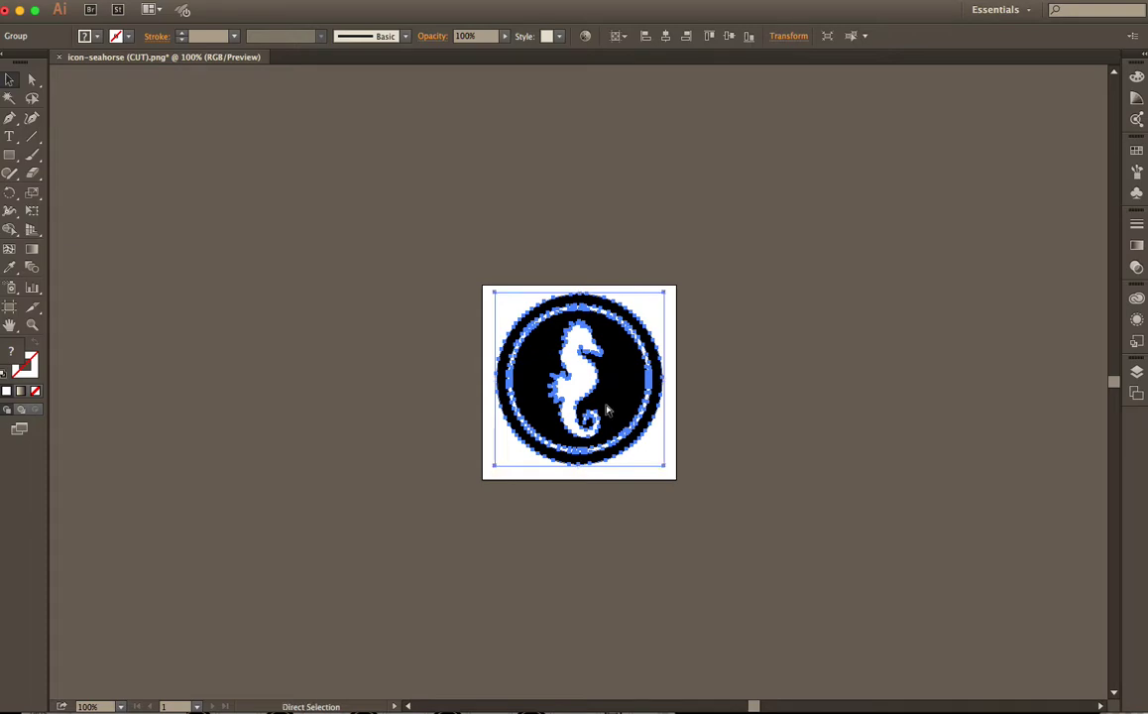
Ungroup the traced seahorse group, then select the outer black circle compound path
{"action": "key", "text": "super+equal"}
{"action": "key", "text": "super+equal"}
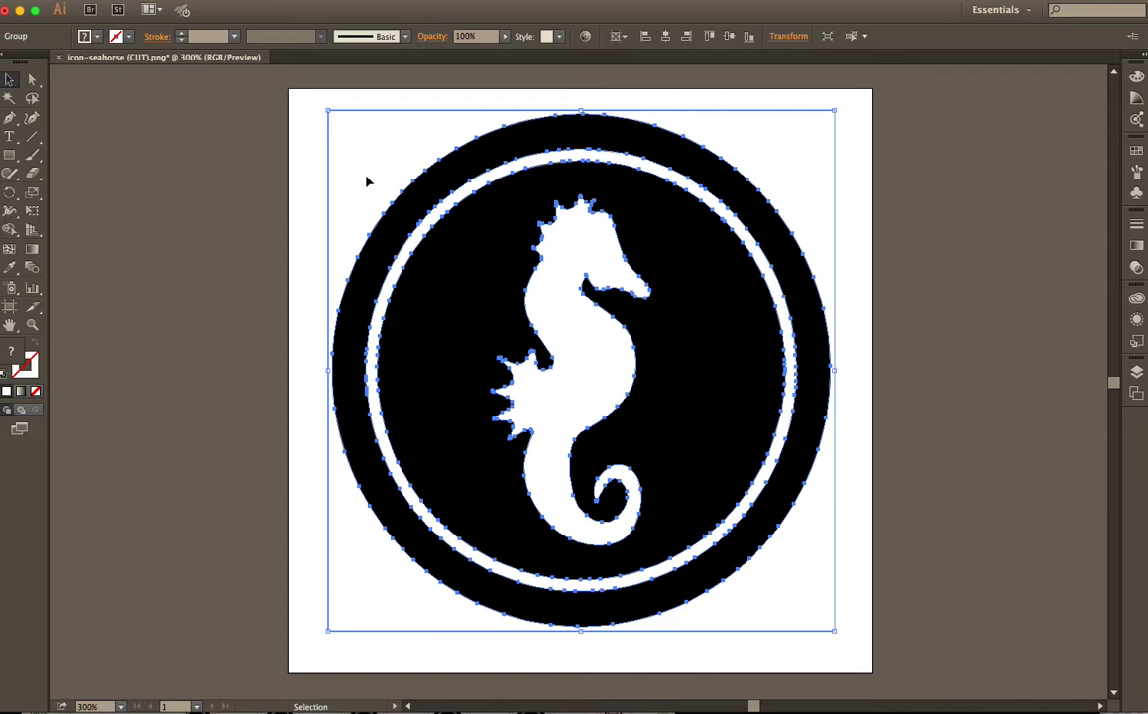
{"action": "left_click", "coordinate": [864, 146]}
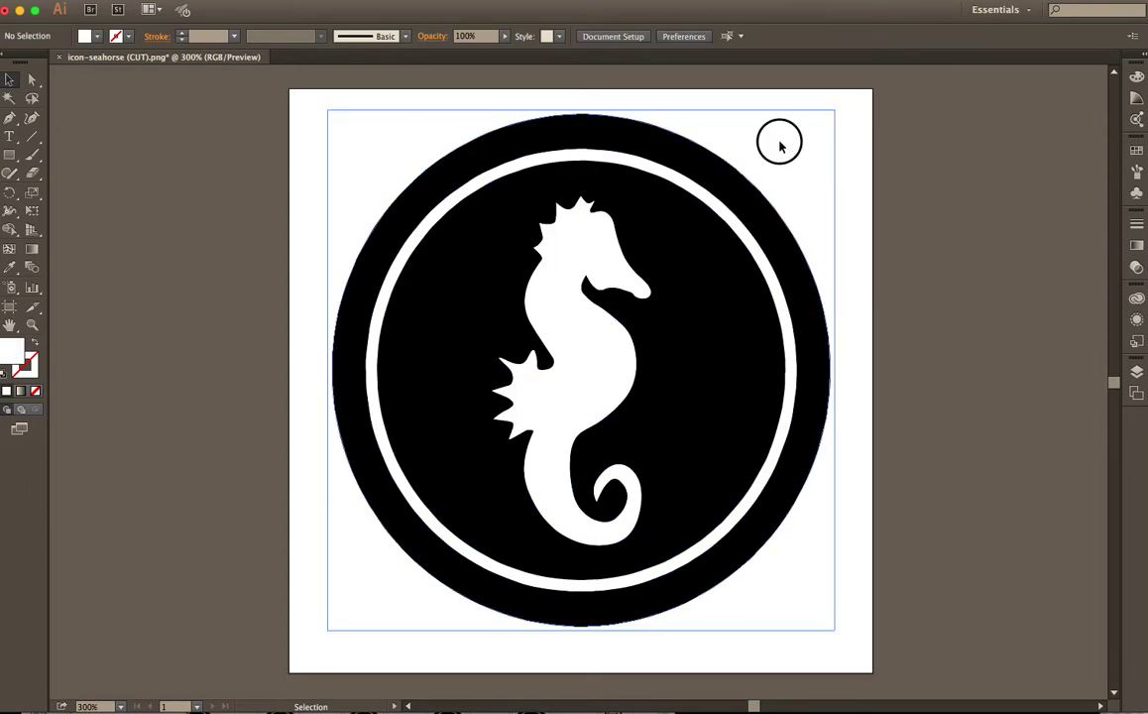
{"action": "left_click", "coordinate": [780, 146]}
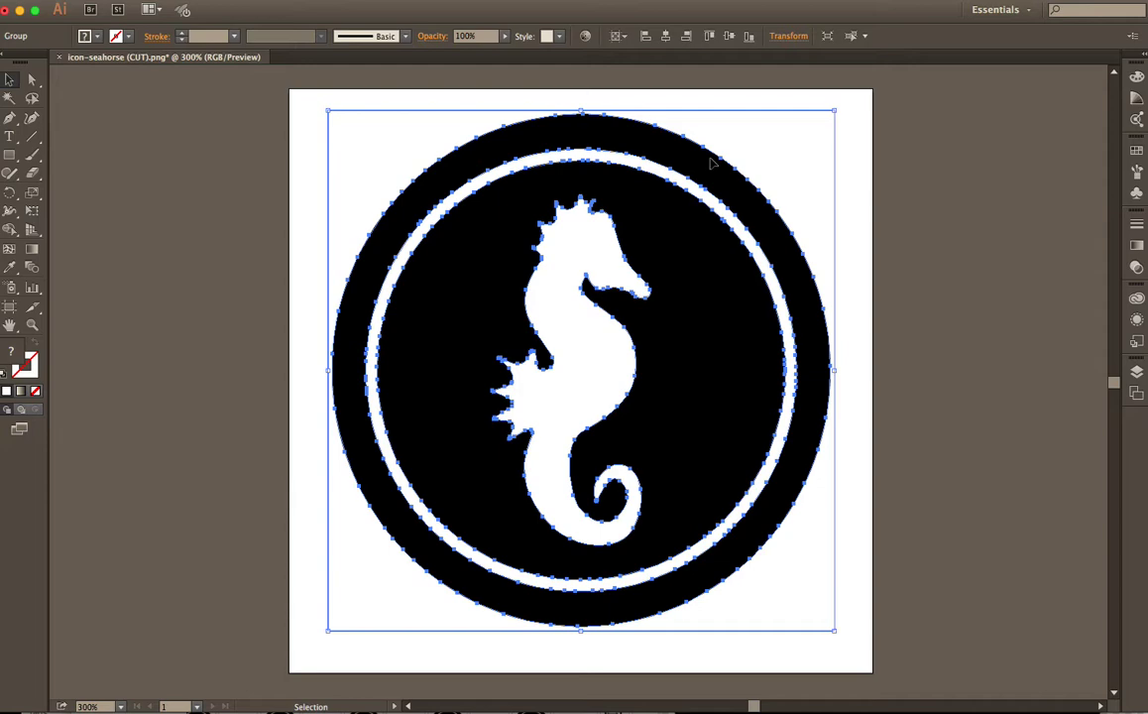
{"action": "right_click", "coordinate": [363, 162]}
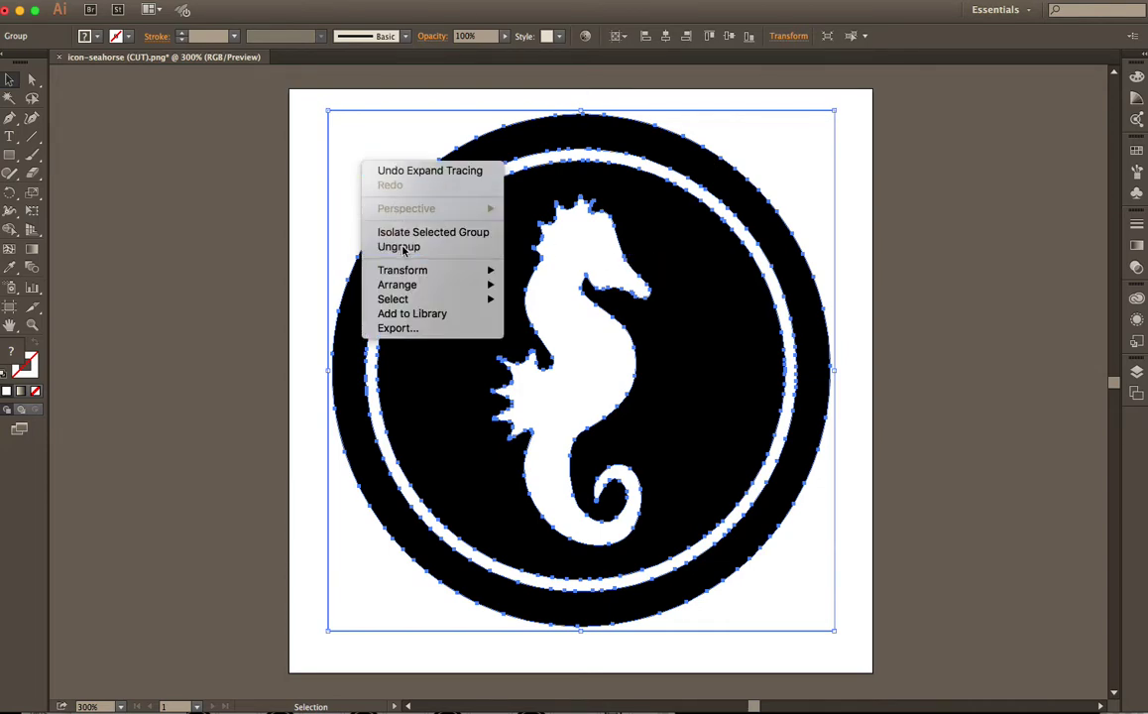
{"action": "left_click", "coordinate": [400, 246]}
{"action": "left_click", "coordinate": [192, 202]}
{"action": "left_click", "coordinate": [373, 154]}
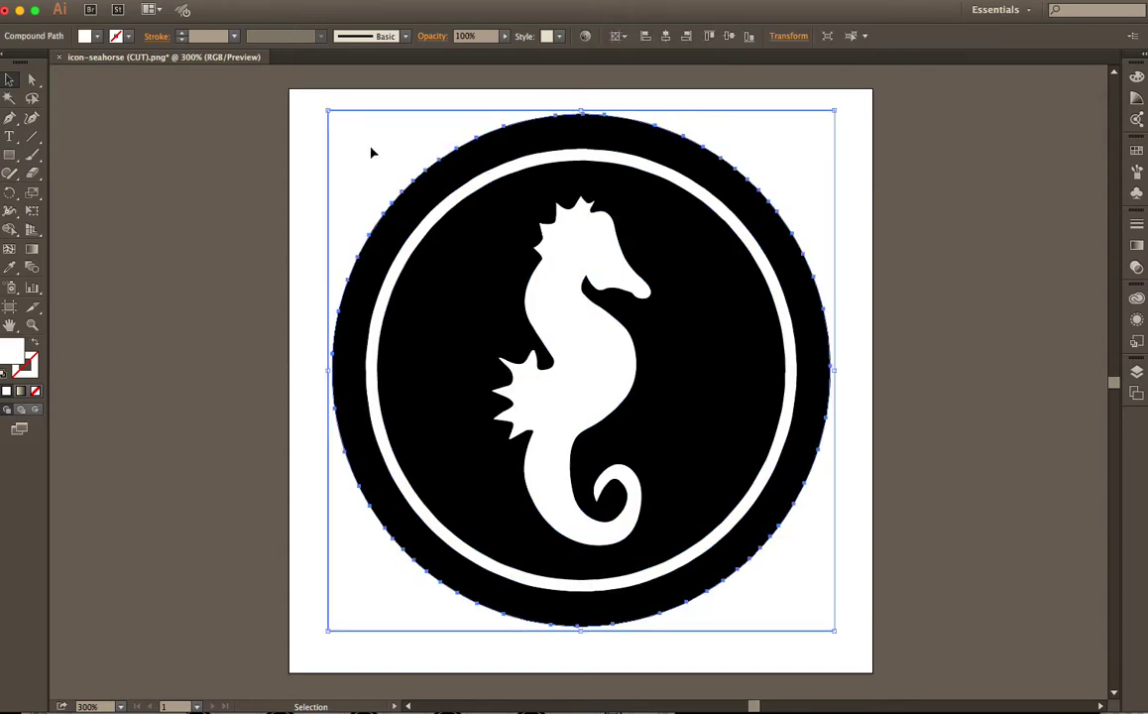
Inspect each compound path: inner disc, outer ring, black circle, white ring and seahorse
{"action": "left_click", "coordinate": [480, 186]}
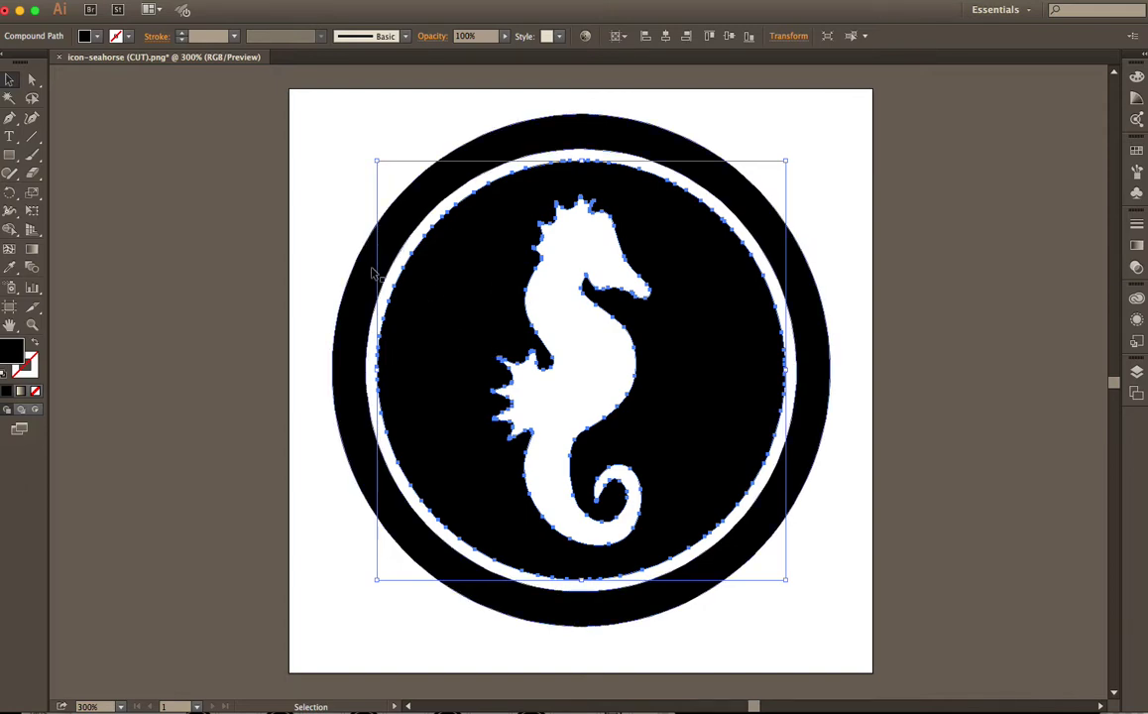
{"action": "left_click", "coordinate": [342, 253]}
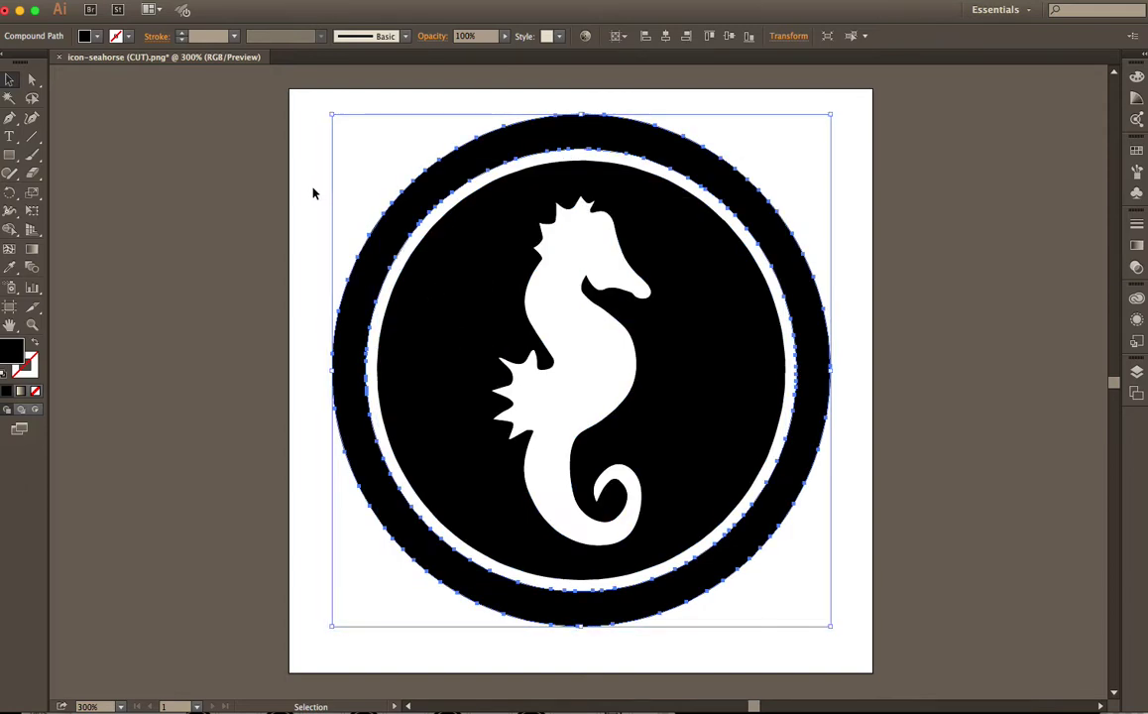
{"action": "left_click", "coordinate": [314, 194]}
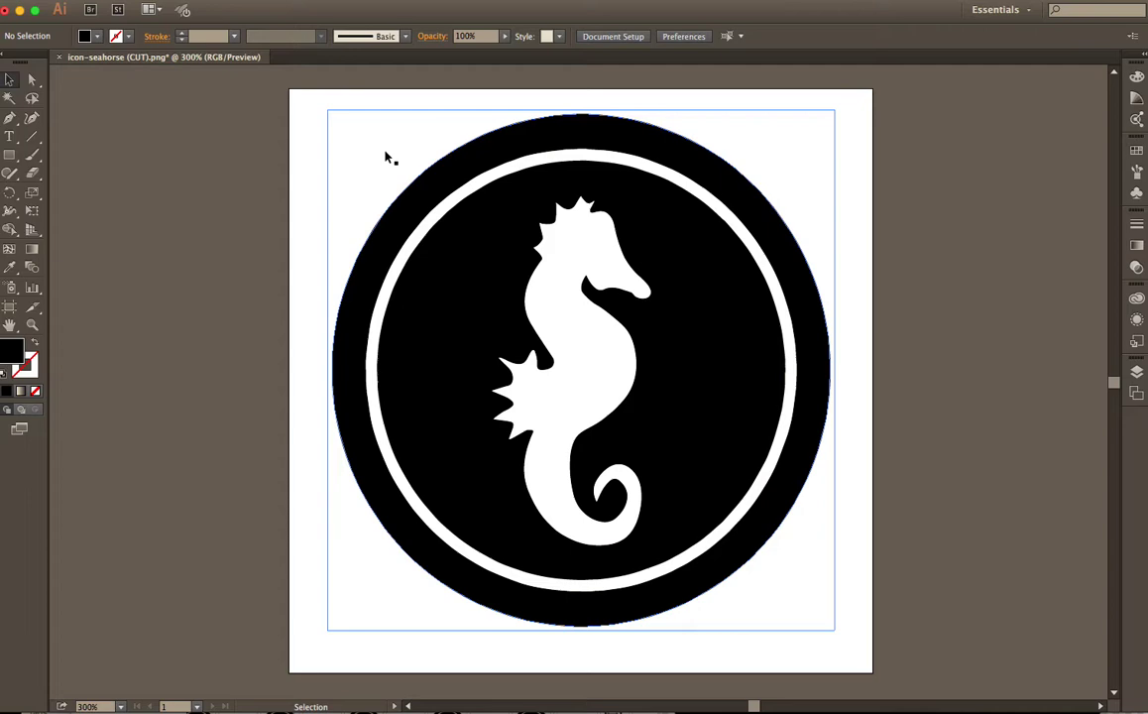
{"action": "left_click", "coordinate": [387, 157]}
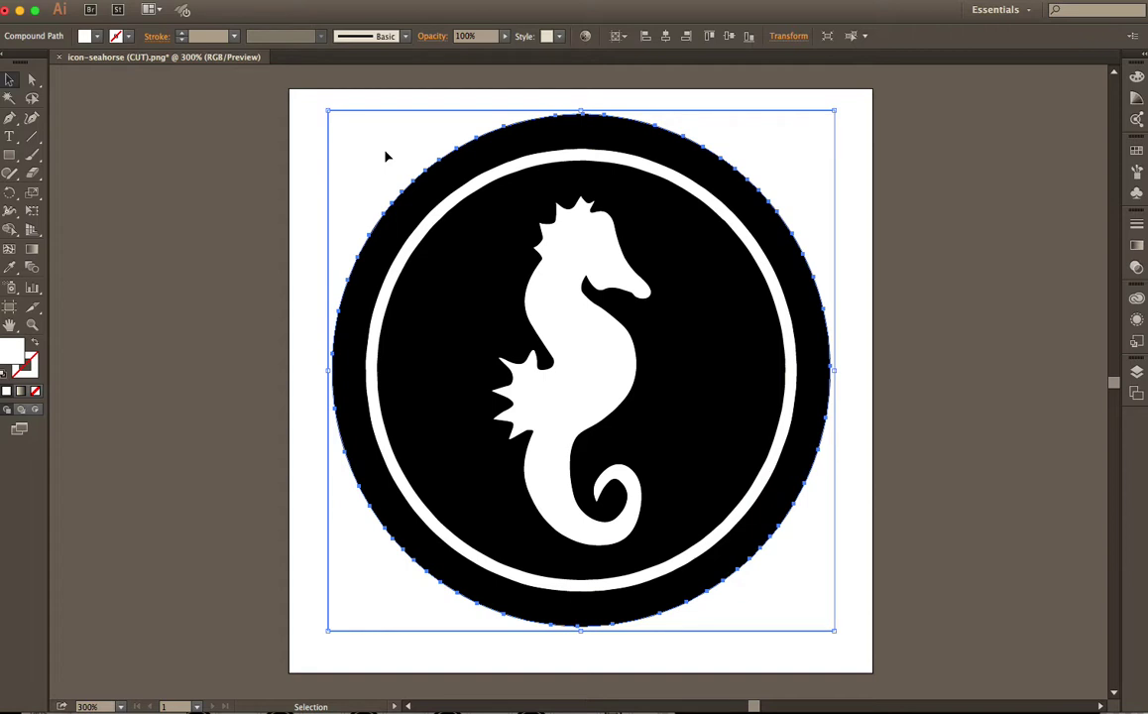
{"action": "left_click", "coordinate": [386, 153]}
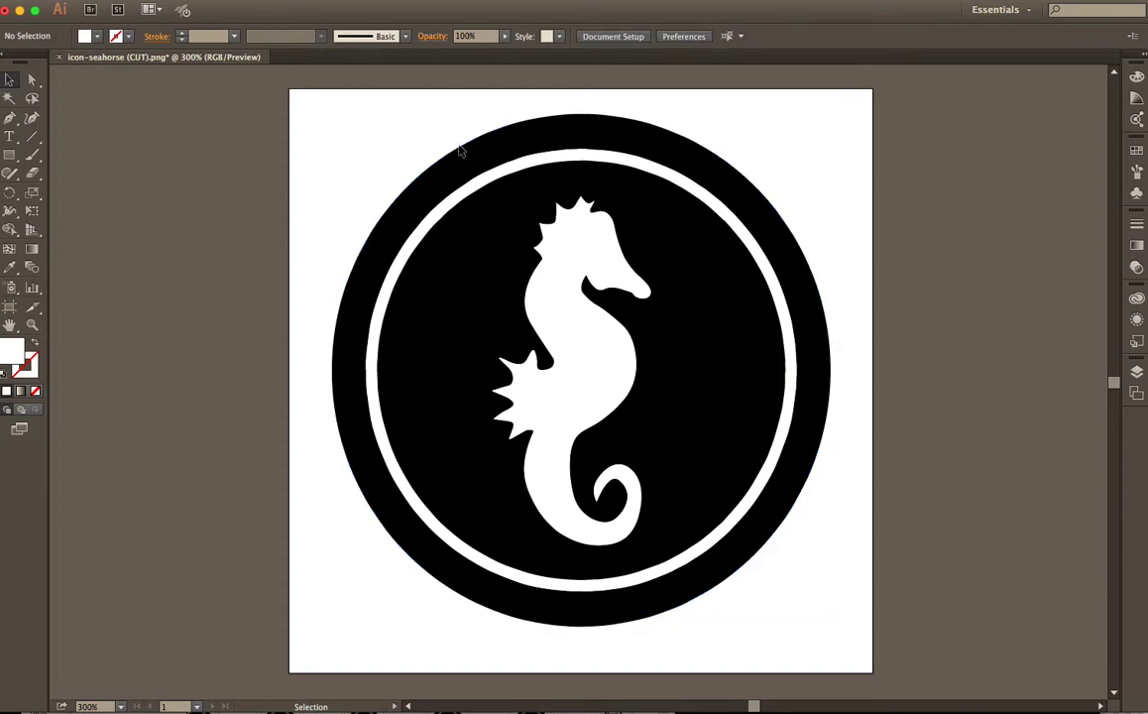
{"action": "left_click", "coordinate": [505, 170]}
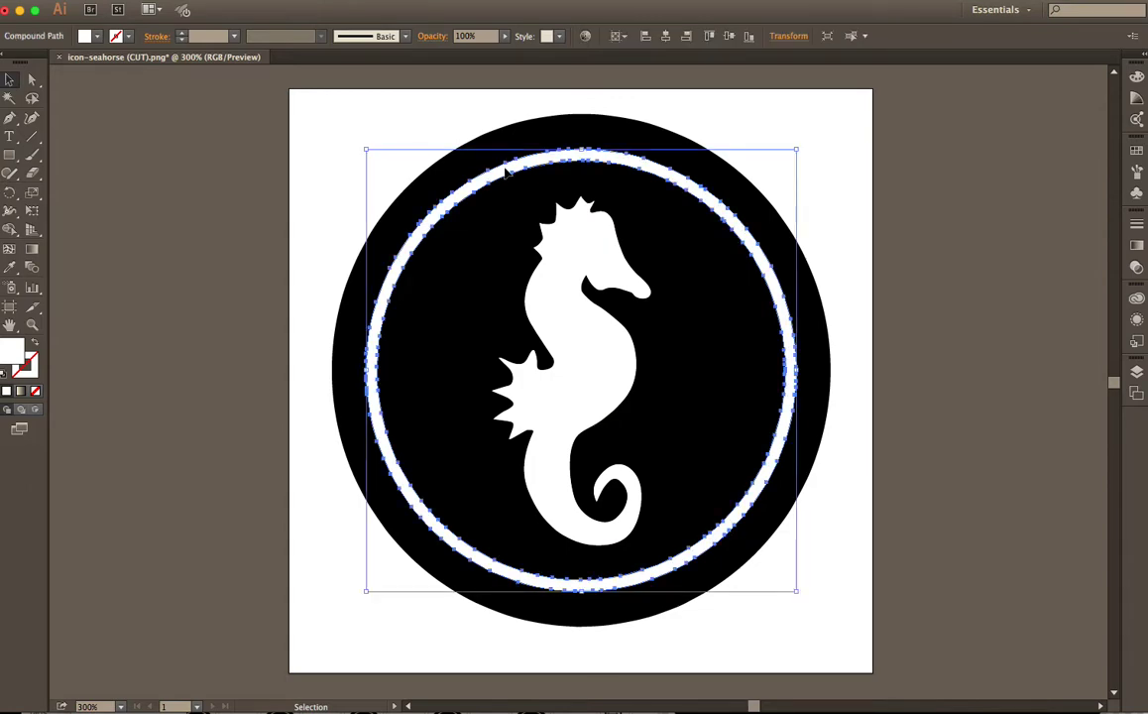
{"action": "key", "text": "super+shift+a"}
{"action": "left_click", "coordinate": [584, 255]}
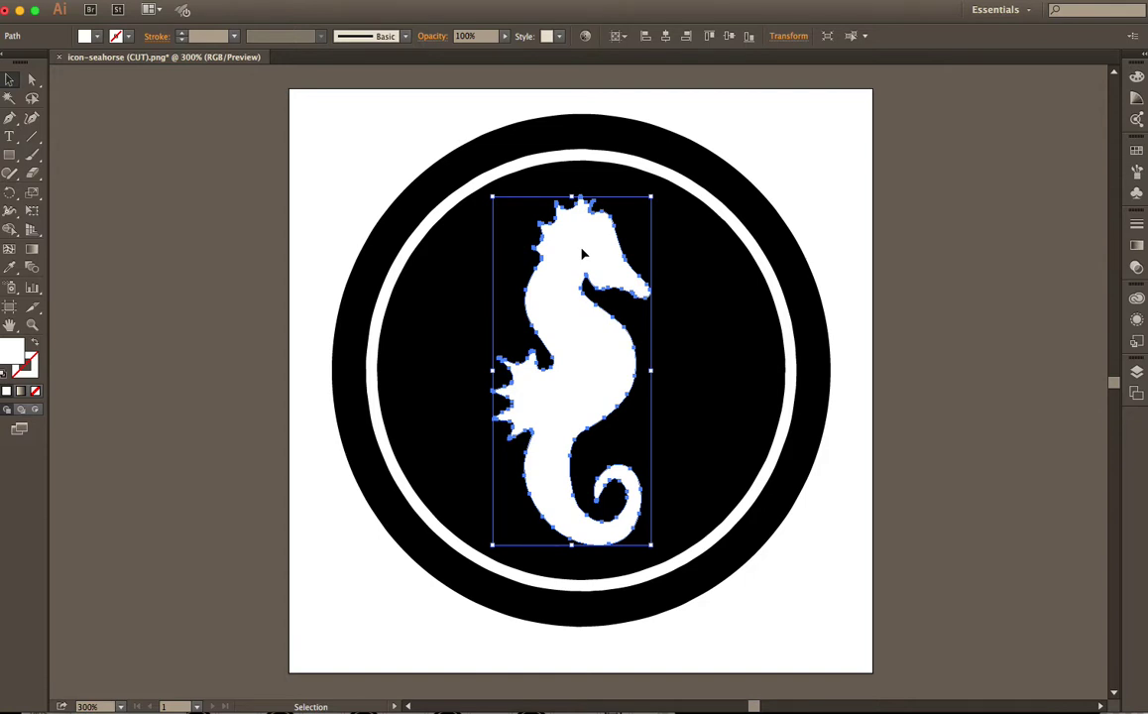
{"action": "key", "text": "super+shift+a"}
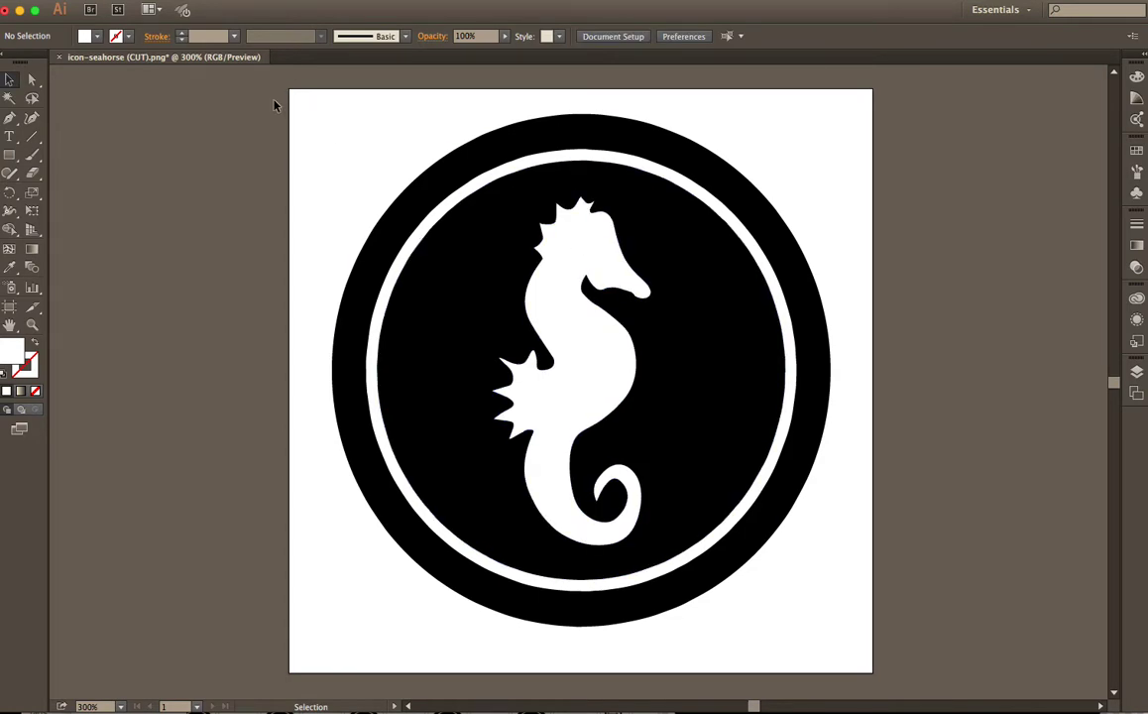
Marquee-select all the artwork and shift it slightly right and down, then deselect
{"action": "left_click_drag", "start_coordinate": [271, 99], "coordinate": [880, 625]}
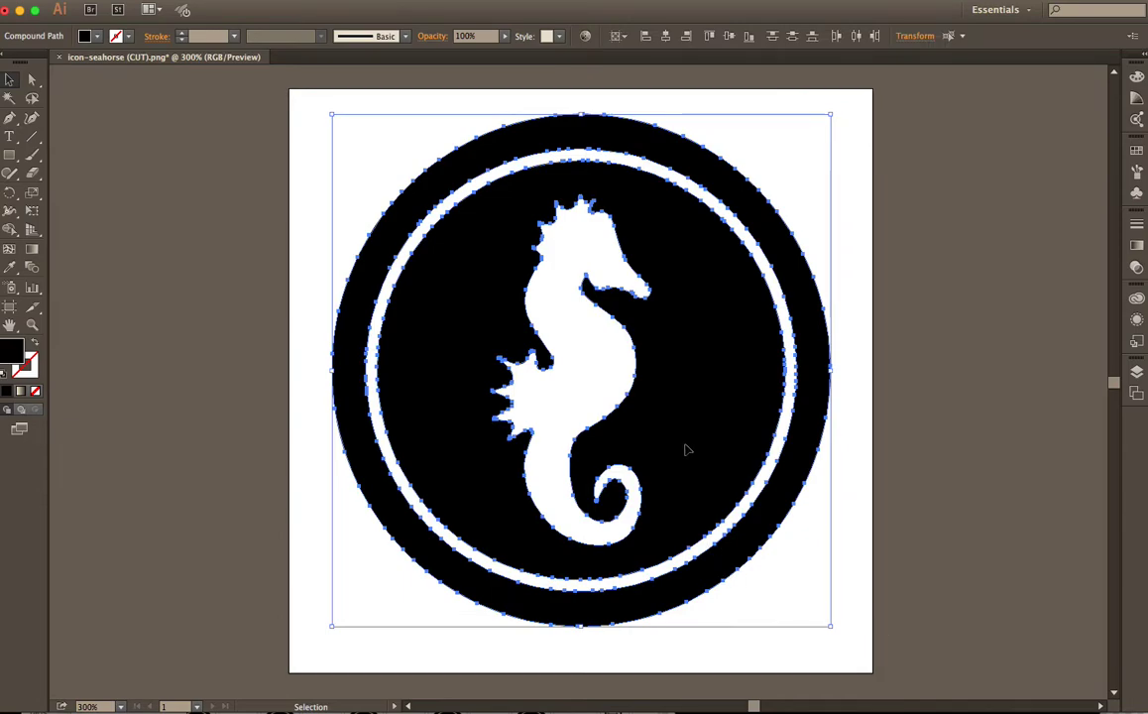
{"action": "left_click_drag", "start_coordinate": [682, 300], "coordinate": [694, 323]}
{"action": "left_click", "coordinate": [249, 192]}
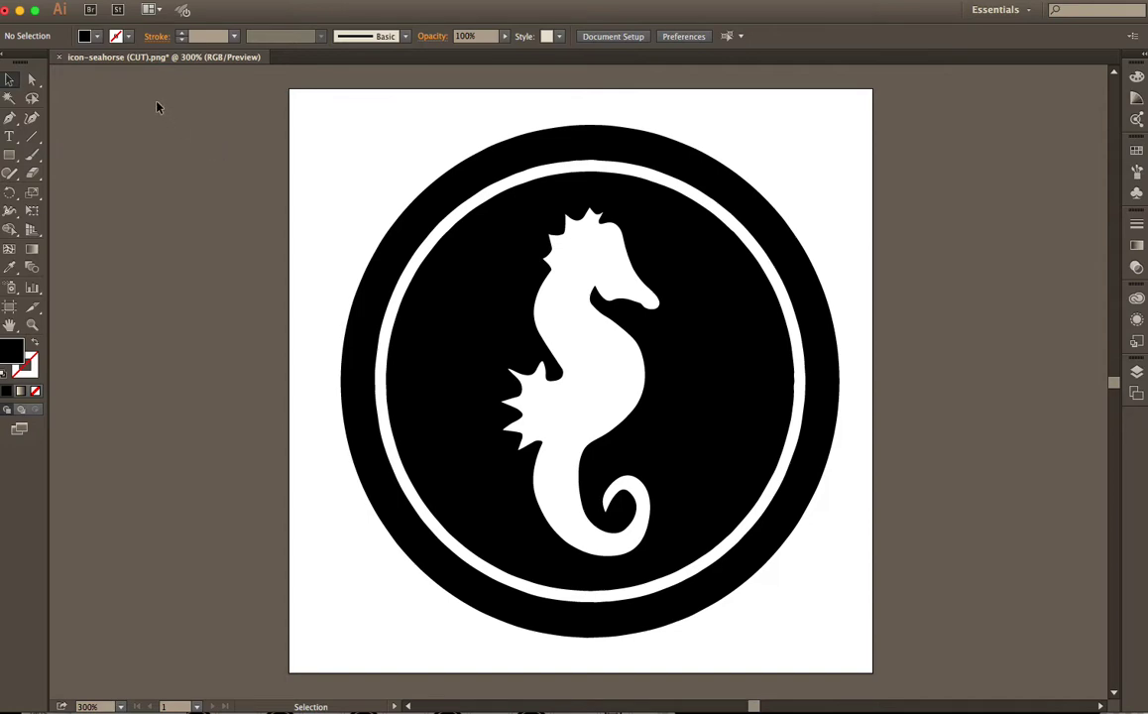
Create a File > New document with width 24 px, height 24 px, named Seahorse_24x24
{"action": "left_click", "coordinate": [134, 0]}
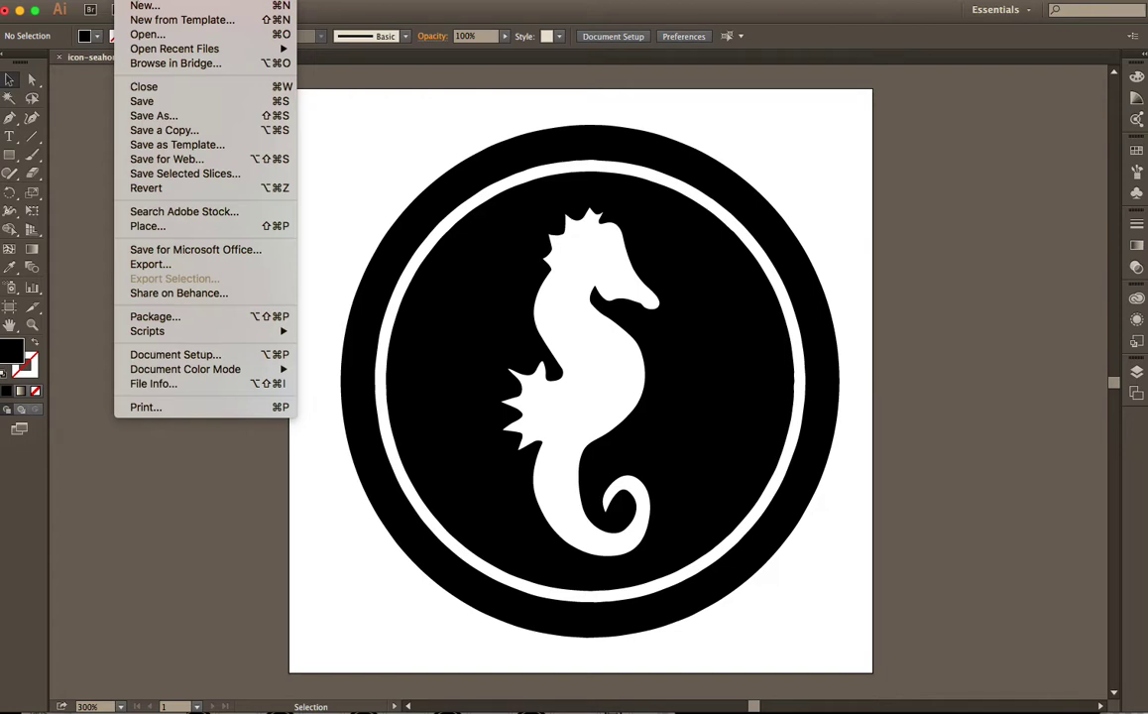
{"action": "left_click", "coordinate": [144, 7]}
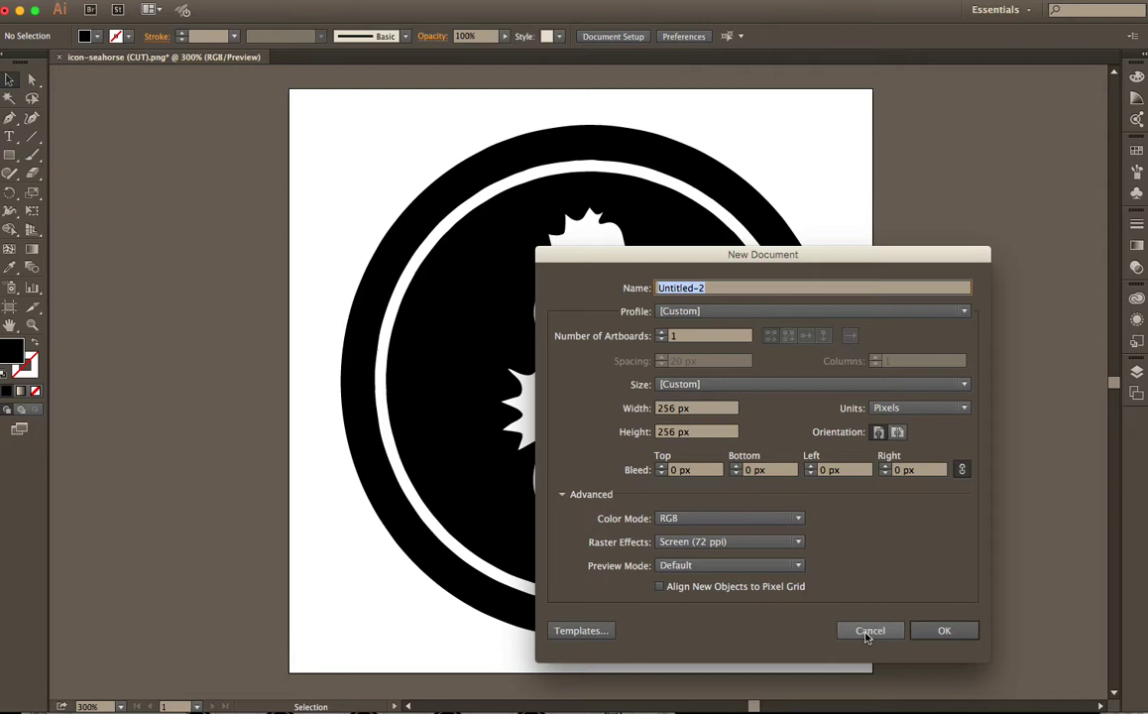
{"action": "left_click", "coordinate": [676, 408]}
{"action": "key", "text": "BackSpace"}
{"action": "key", "text": "BackSpace"}
{"action": "key", "text": "BackSpace"}
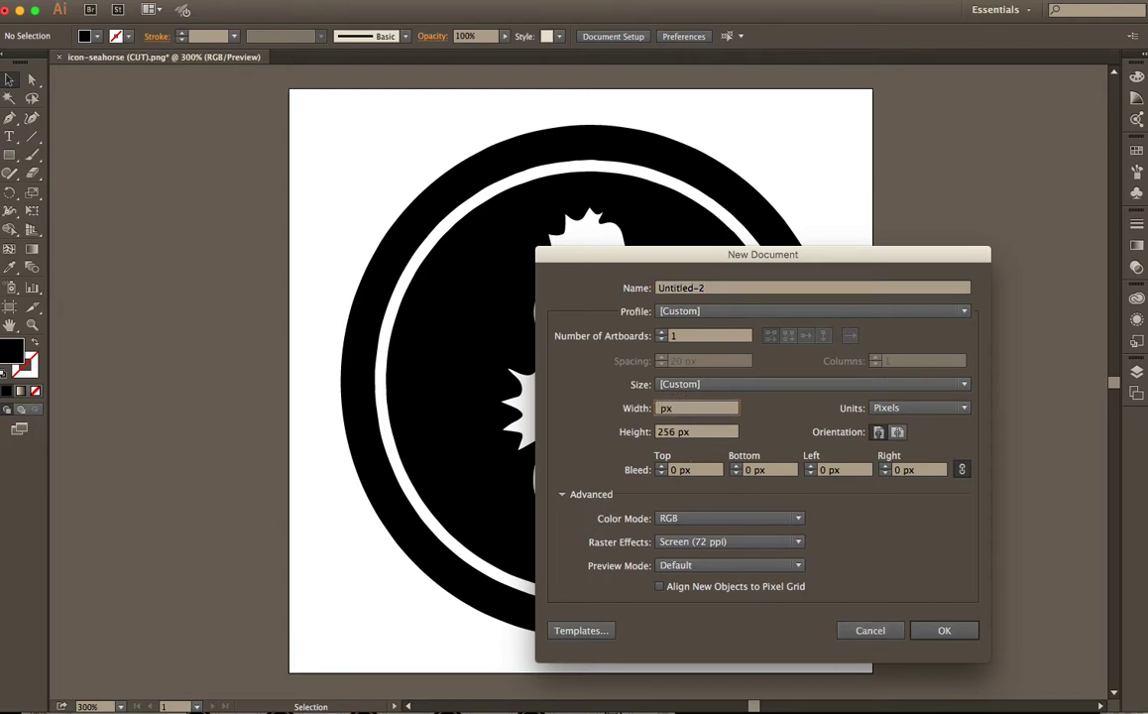
{"action": "type", "text": "24"}
{"action": "double_click", "coordinate": [667, 431]}
{"action": "type", "text": "24"}
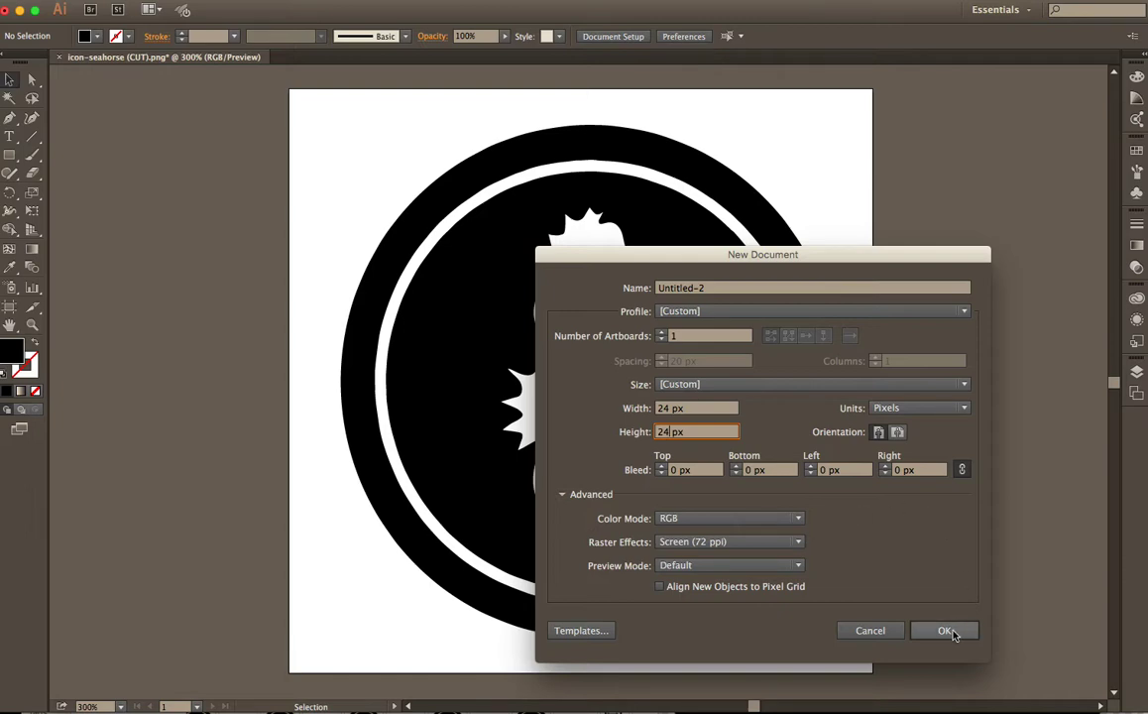
{"action": "left_click_drag", "start_coordinate": [695, 287], "coordinate": [727, 291]}
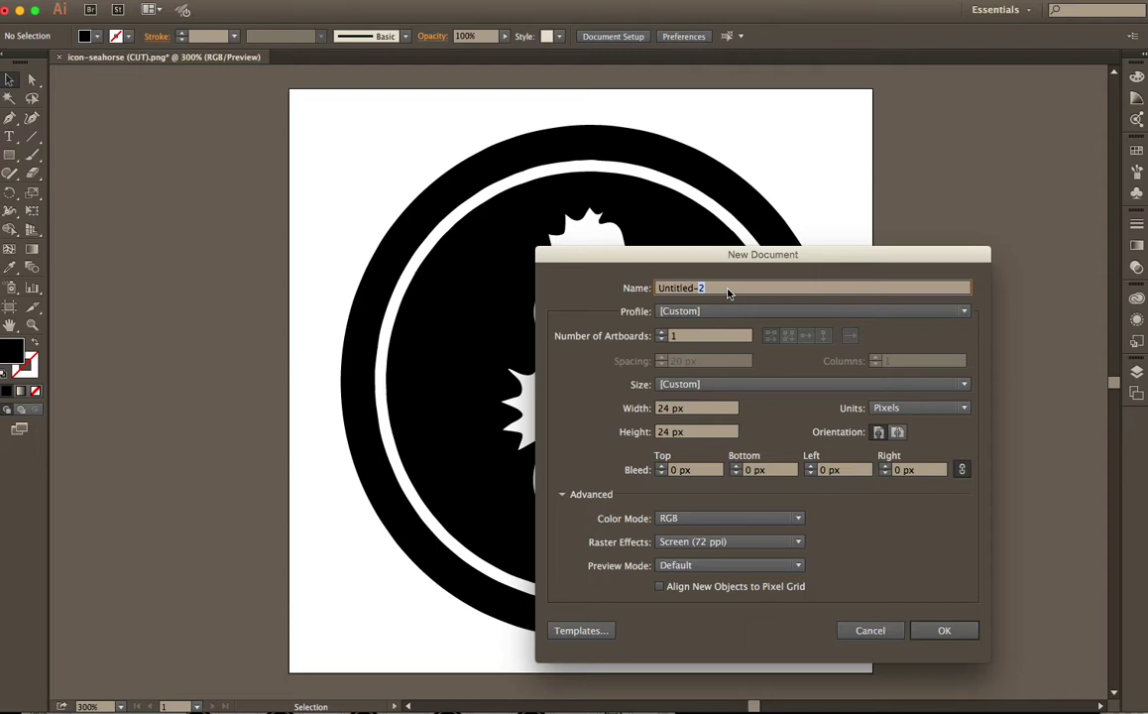
{"action": "key", "text": "BackSpace"}
{"action": "key", "text": "BackSpace"}
{"action": "key", "text": "BackSpace"}
{"action": "key", "text": "BackSpace"}
{"action": "key", "text": "BackSpace"}
{"action": "key", "text": "BackSpace"}
{"action": "key", "text": "BackSpace"}
{"action": "key", "text": "BackSpace"}
{"action": "key", "text": "BackSpace"}
{"action": "type", "text": "Seahorse_24x21"}
{"action": "left_click", "coordinate": [945, 630]}
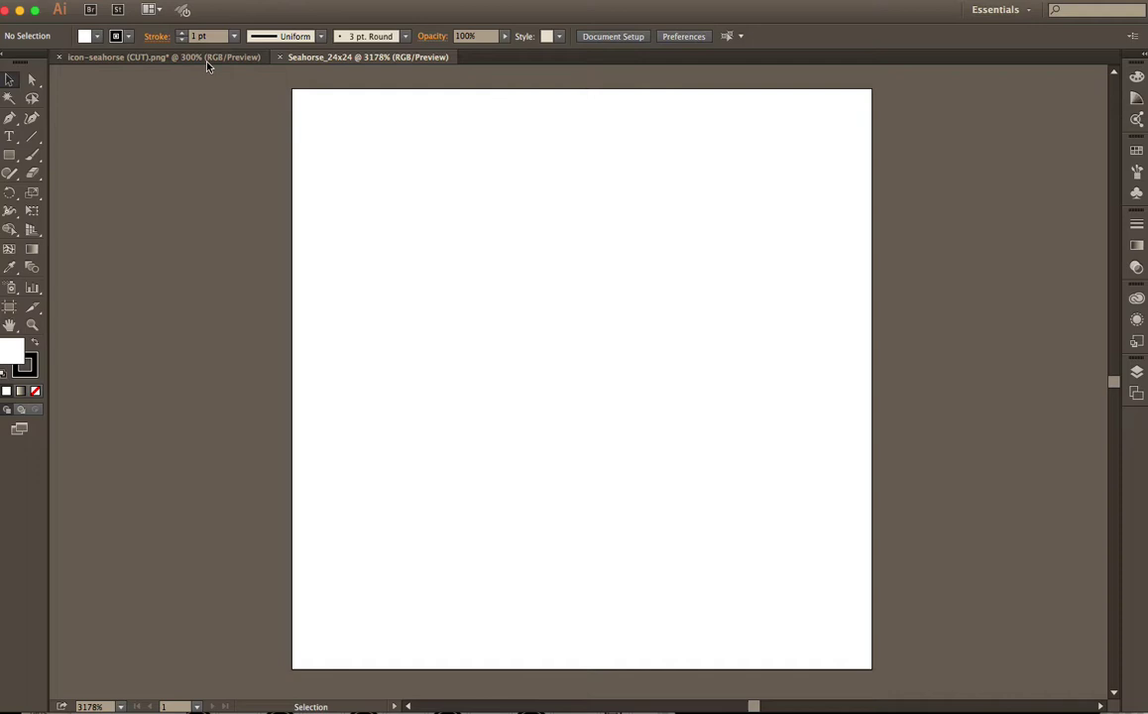
Select all the seahorse badge artwork in icon-seahorse and copy it
{"action": "left_click", "coordinate": [186, 57]}
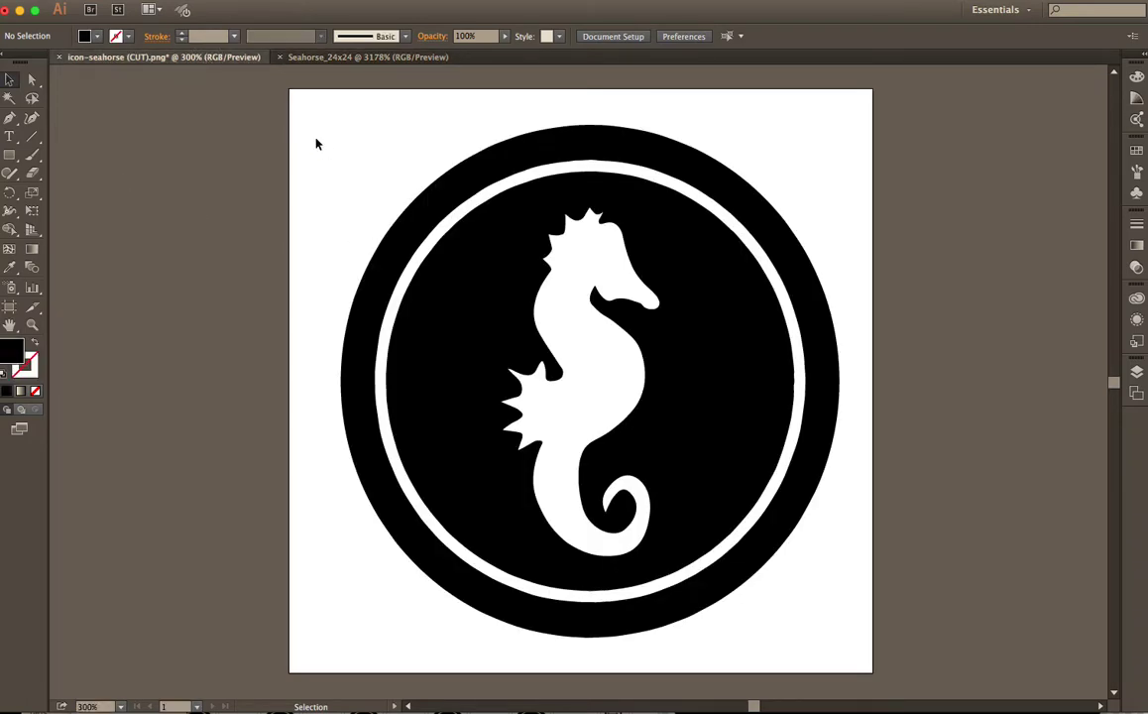
{"action": "left_click_drag", "start_coordinate": [304, 128], "coordinate": [897, 654]}
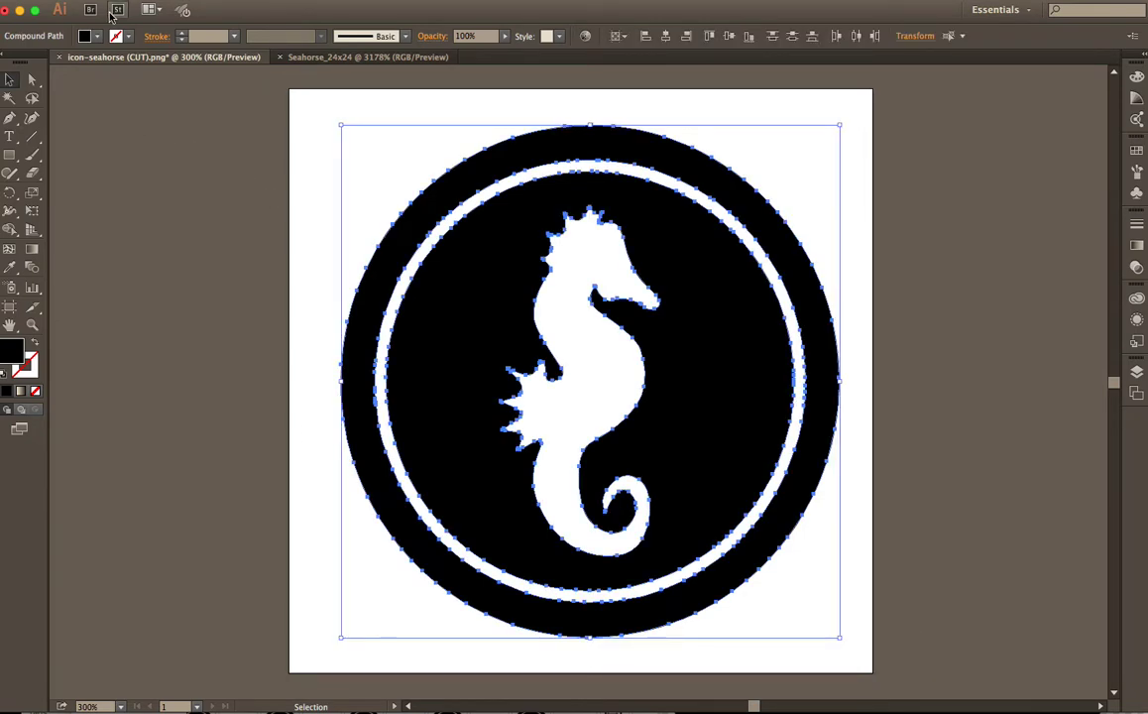
{"action": "left_click", "coordinate": [164, 0]}
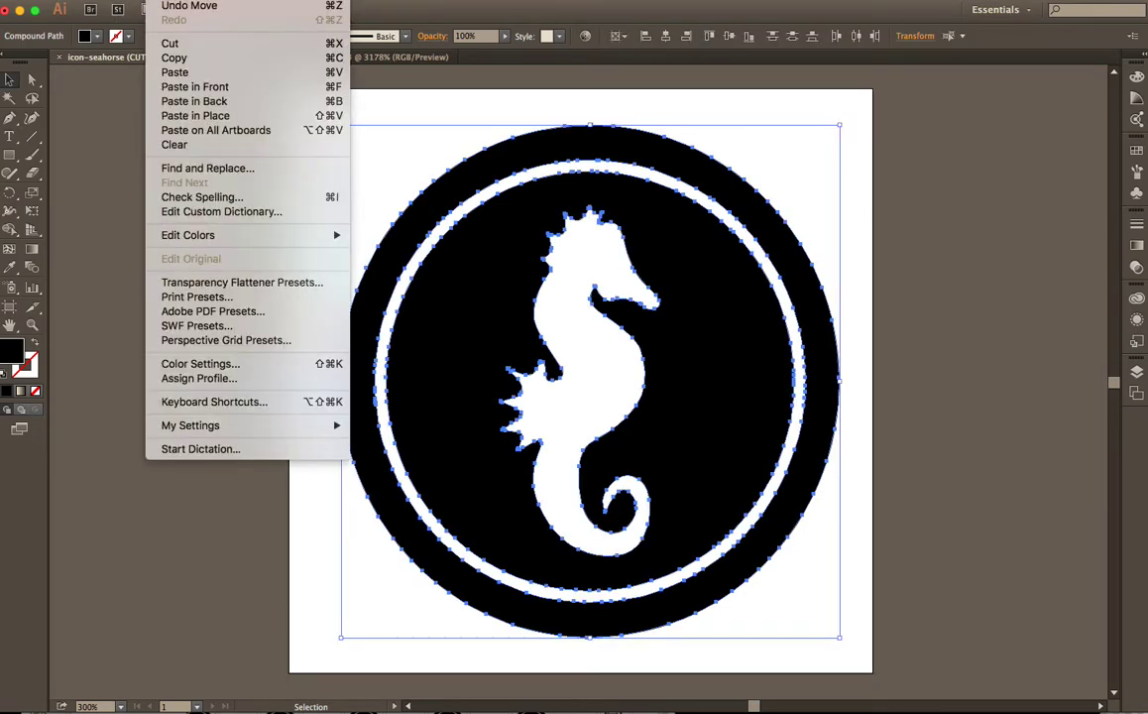
{"action": "key", "text": "Escape"}
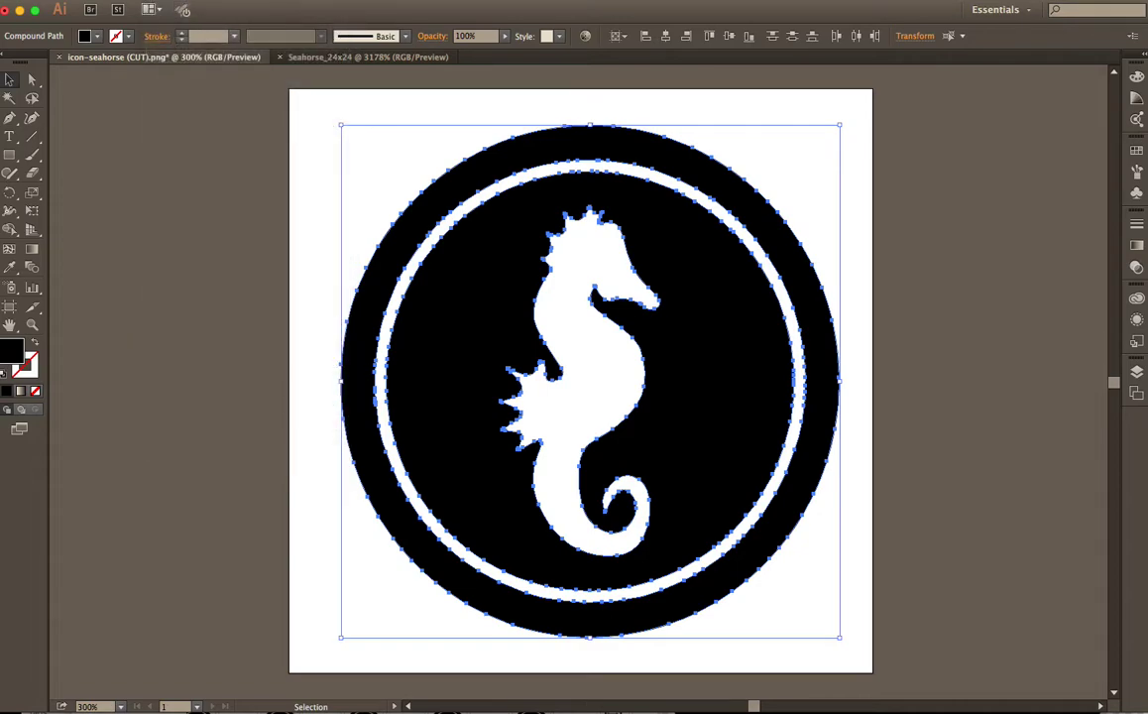
{"action": "left_click_drag", "start_coordinate": [524, 137], "coordinate": [556, 60]}
{"action": "left_click", "coordinate": [148, 2]}
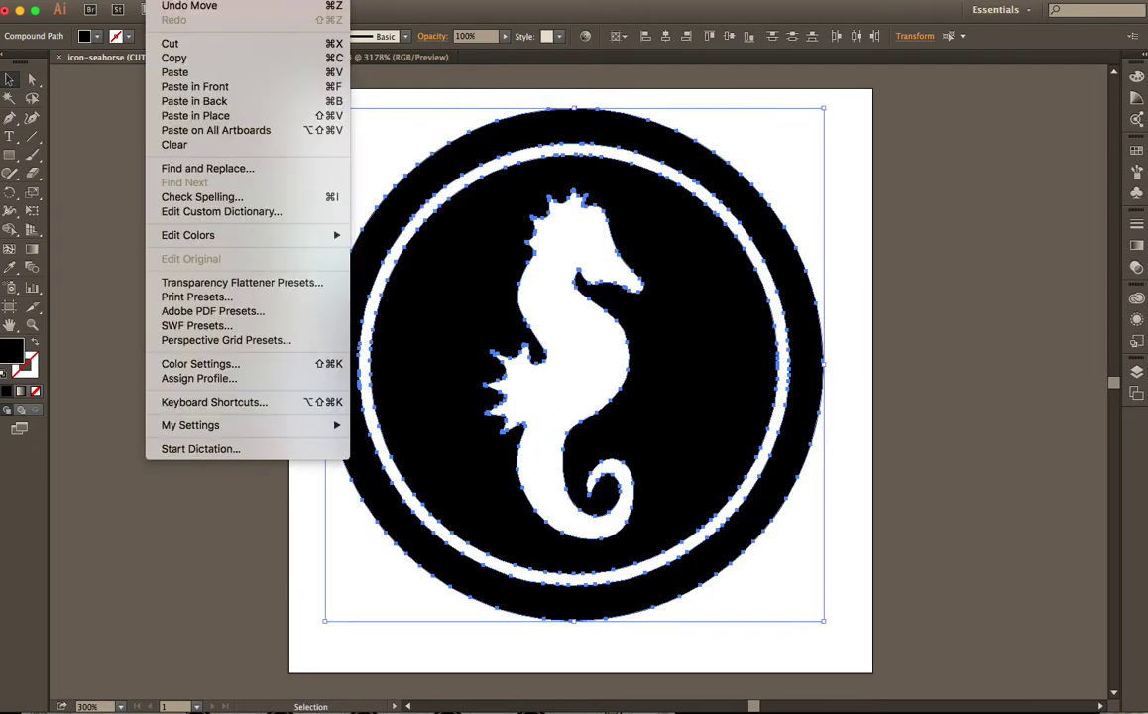
{"action": "left_click", "coordinate": [176, 60]}
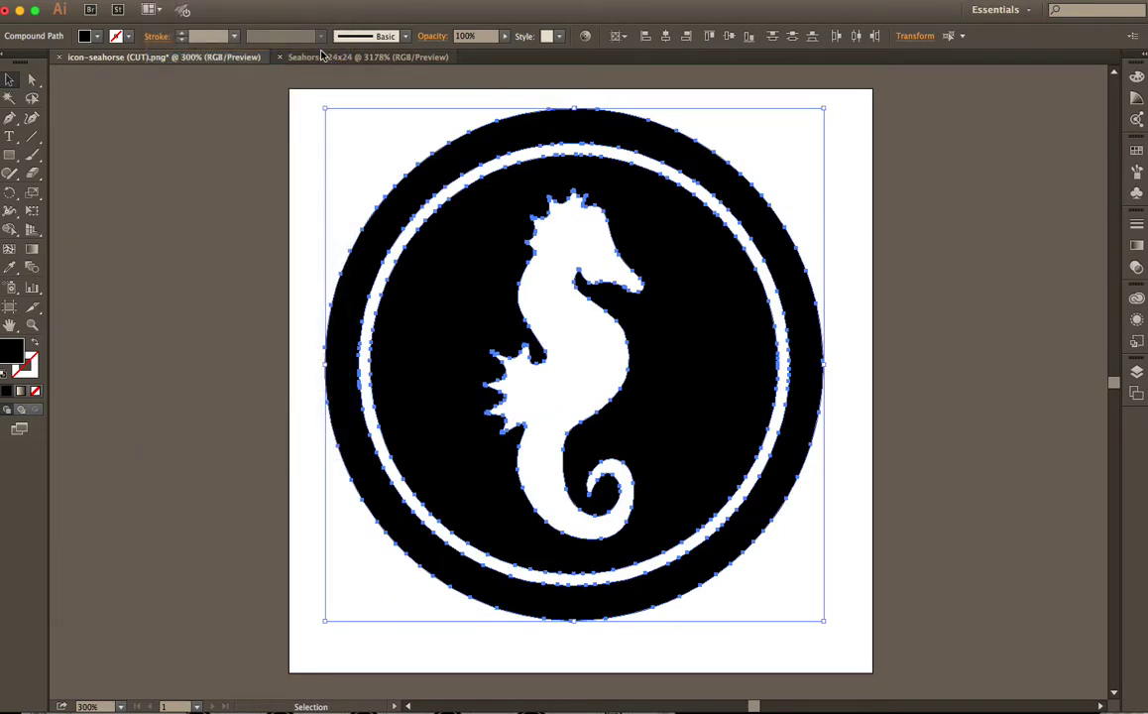
Paste the copied artwork into the Seahorse_24x24 document and zoom out
{"action": "left_click", "coordinate": [330, 56]}
{"action": "left_click", "coordinate": [163, 2]}
{"action": "left_click", "coordinate": [177, 72]}
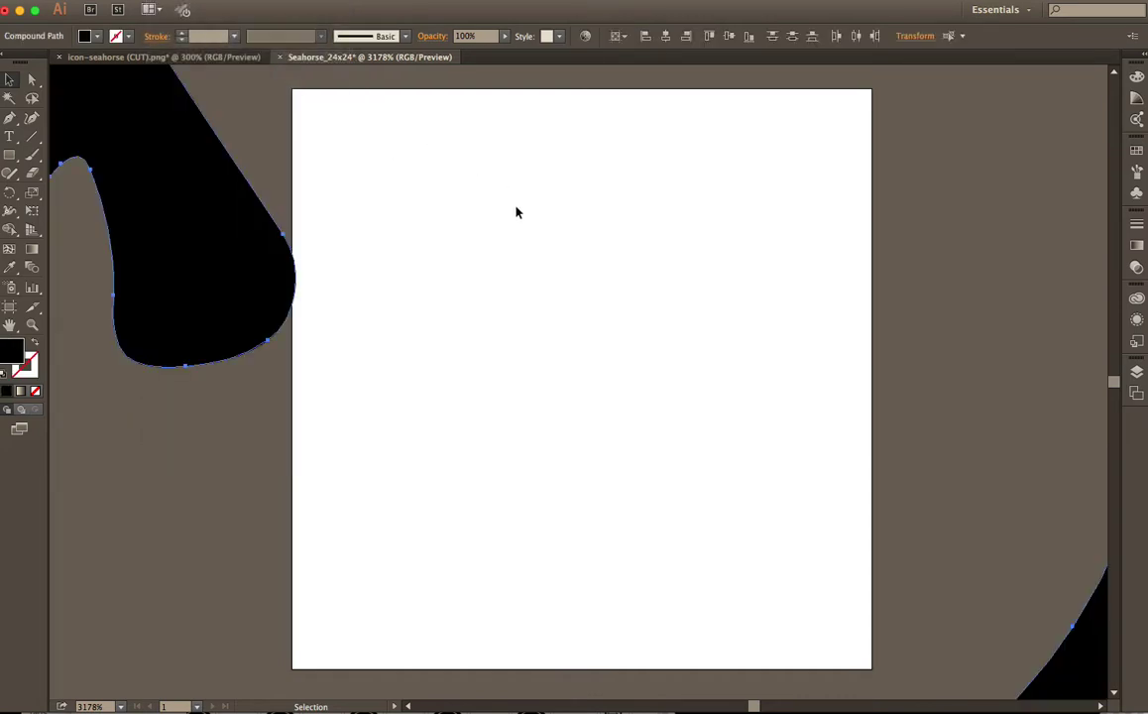
{"action": "key", "text": "super+minus"}
{"action": "key", "text": "super+minus"}
{"action": "key", "text": "super+minus"}
{"action": "key", "text": "super+minus"}
{"action": "key", "text": "super+minus"}
{"action": "key", "text": "super+minus"}
{"action": "key", "text": "super+minus"}
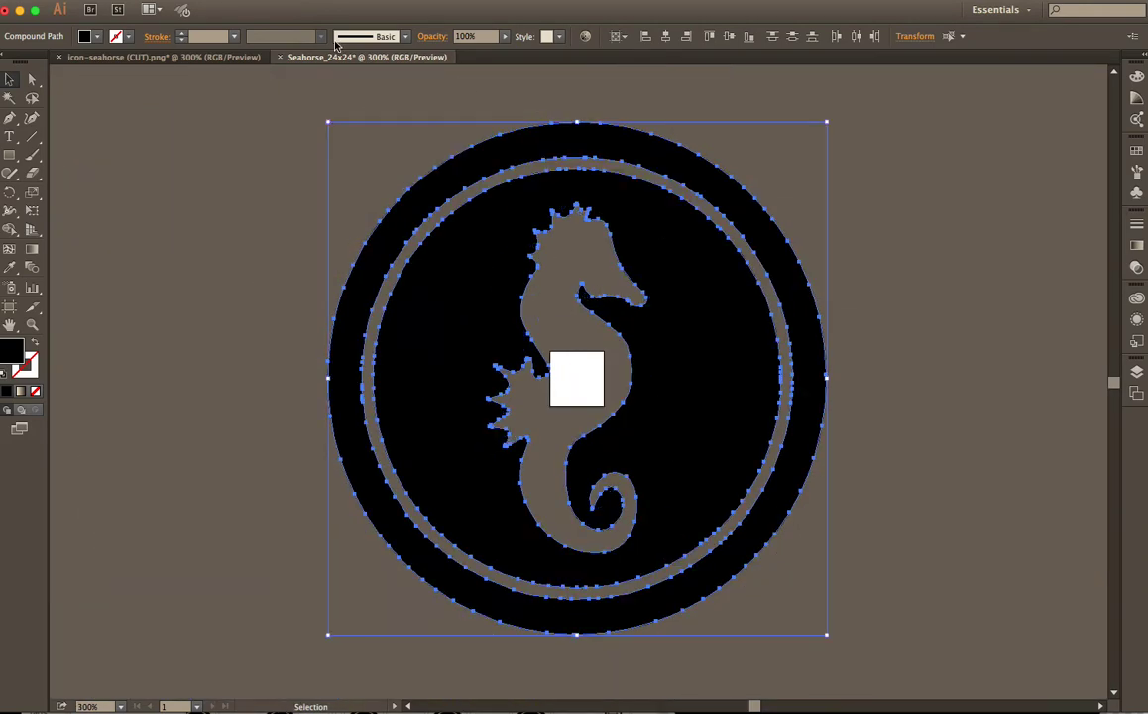
Shrink the badge proportionally to about 48 px and move it onto the 24×24 artboard
{"action": "key", "text": "shift"}
{"action": "left_click_drag", "start_coordinate": [327, 121], "coordinate": [735, 584]}
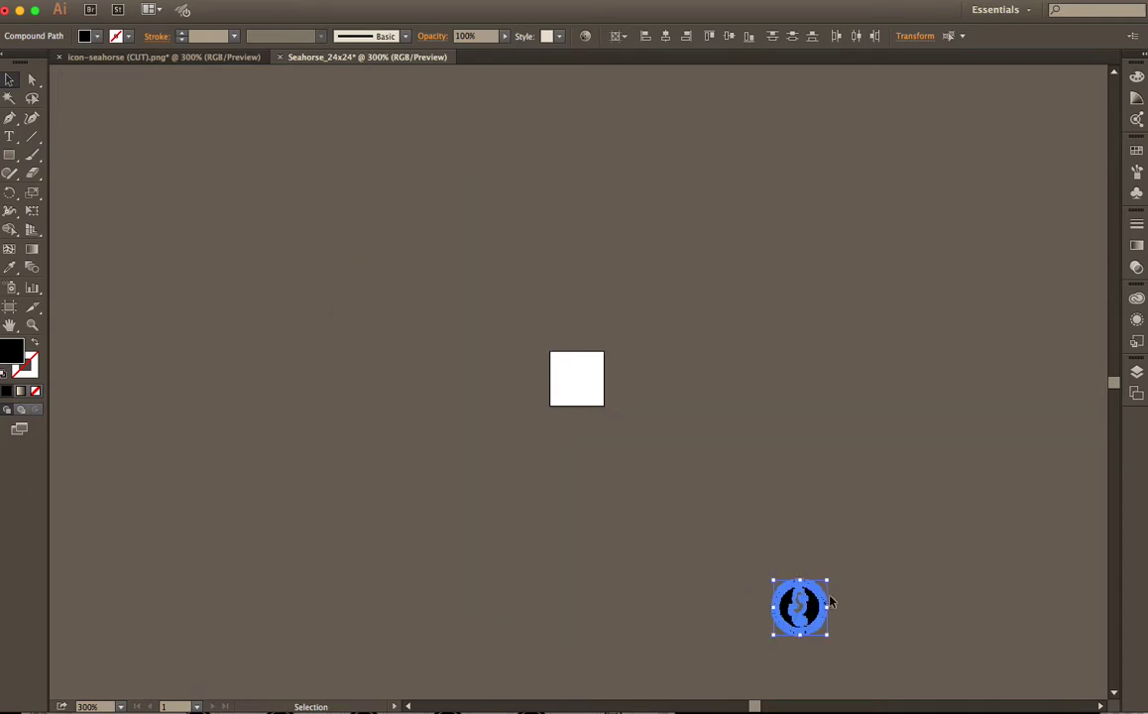
{"action": "left_click_drag", "start_coordinate": [799, 607], "coordinate": [580, 383]}
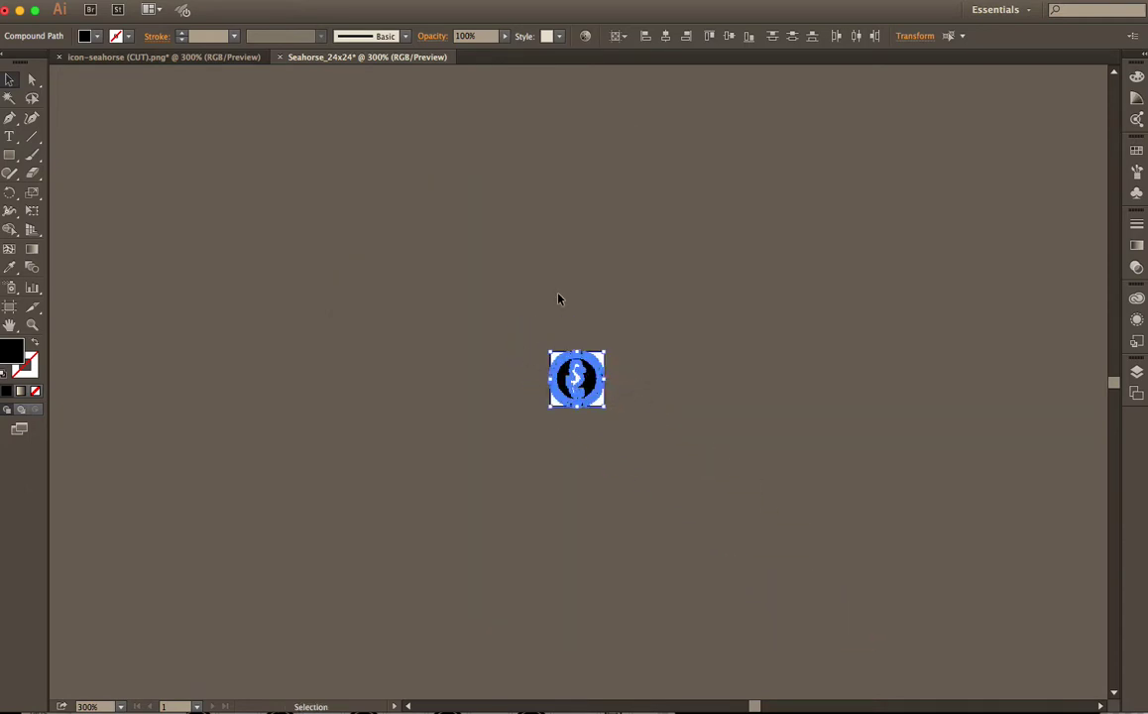
{"action": "key", "text": "super+equal"}
{"action": "key", "text": "super+equal"}
{"action": "key", "text": "super+equal"}
{"action": "key", "text": "super+equal"}
{"action": "key", "text": "super+equal"}
{"action": "key", "text": "super+equal"}
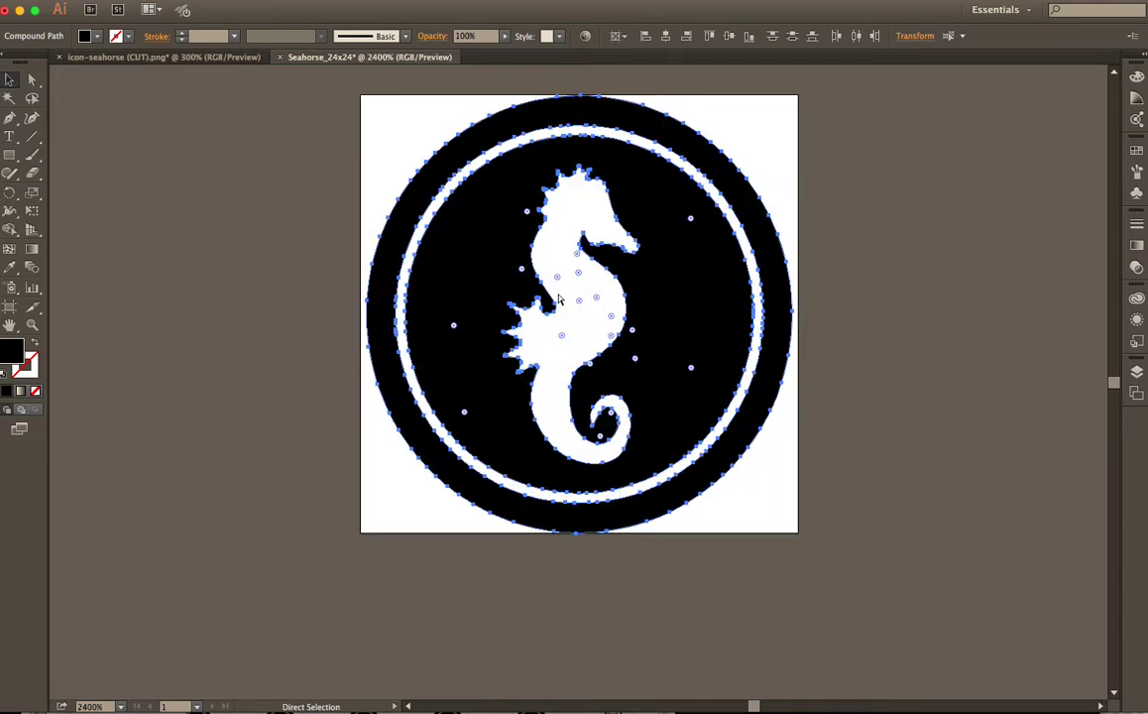
{"action": "key", "text": "super+equal"}
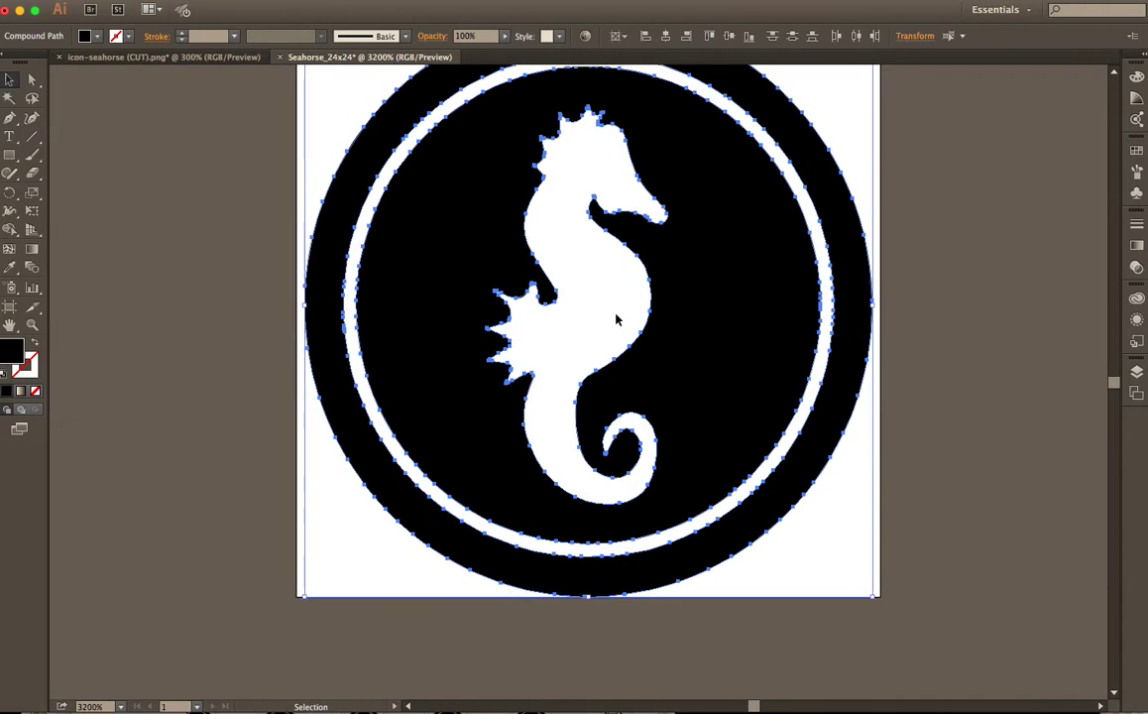
{"action": "scroll", "coordinate": [616, 319], "scroll_direction": "up", "scroll_amount": 3}
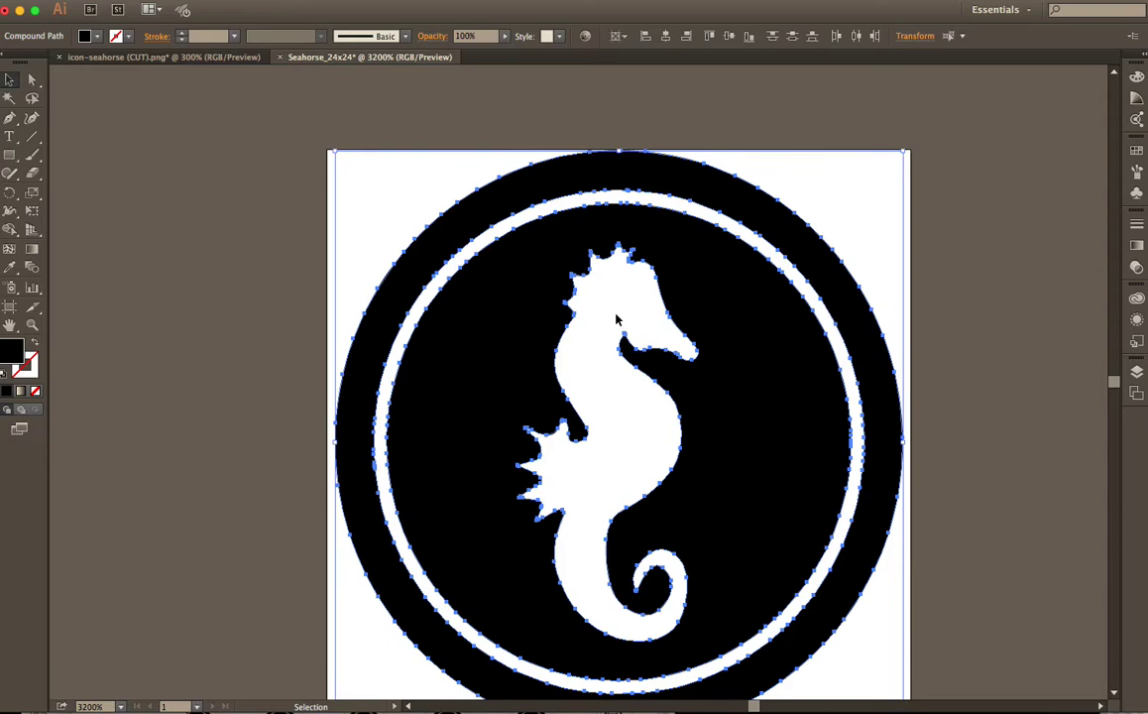
{"action": "scroll", "coordinate": [616, 319], "scroll_direction": "down", "scroll_amount": 3}
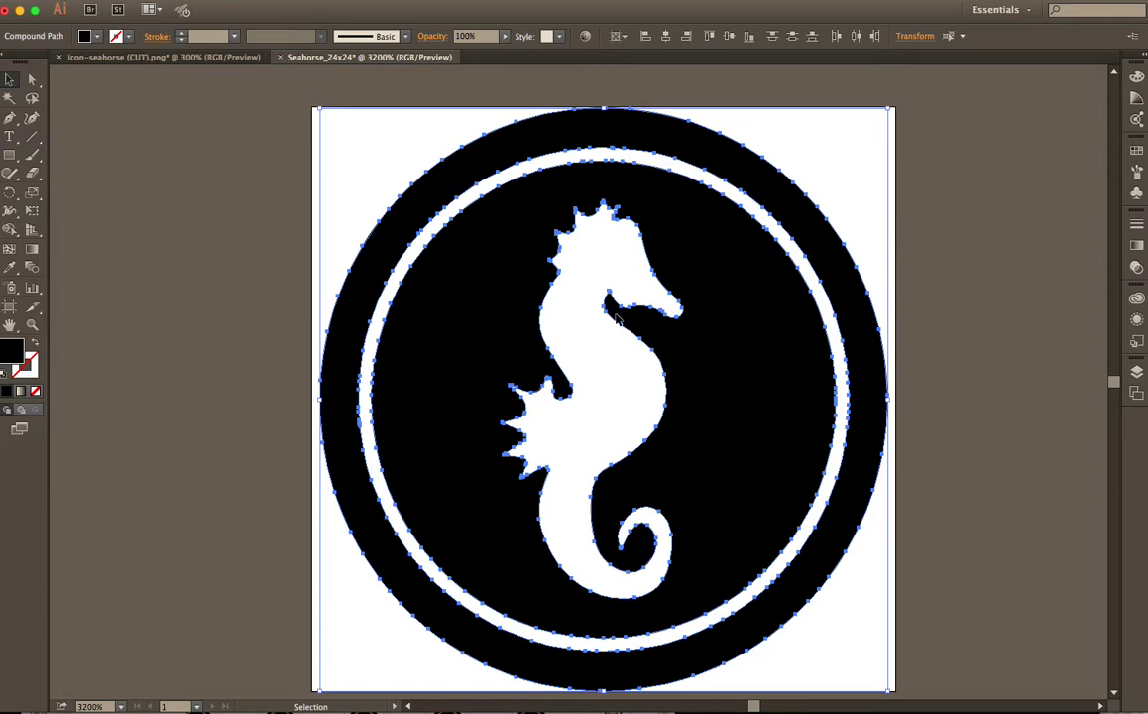
{"action": "left_click", "coordinate": [947, 286]}
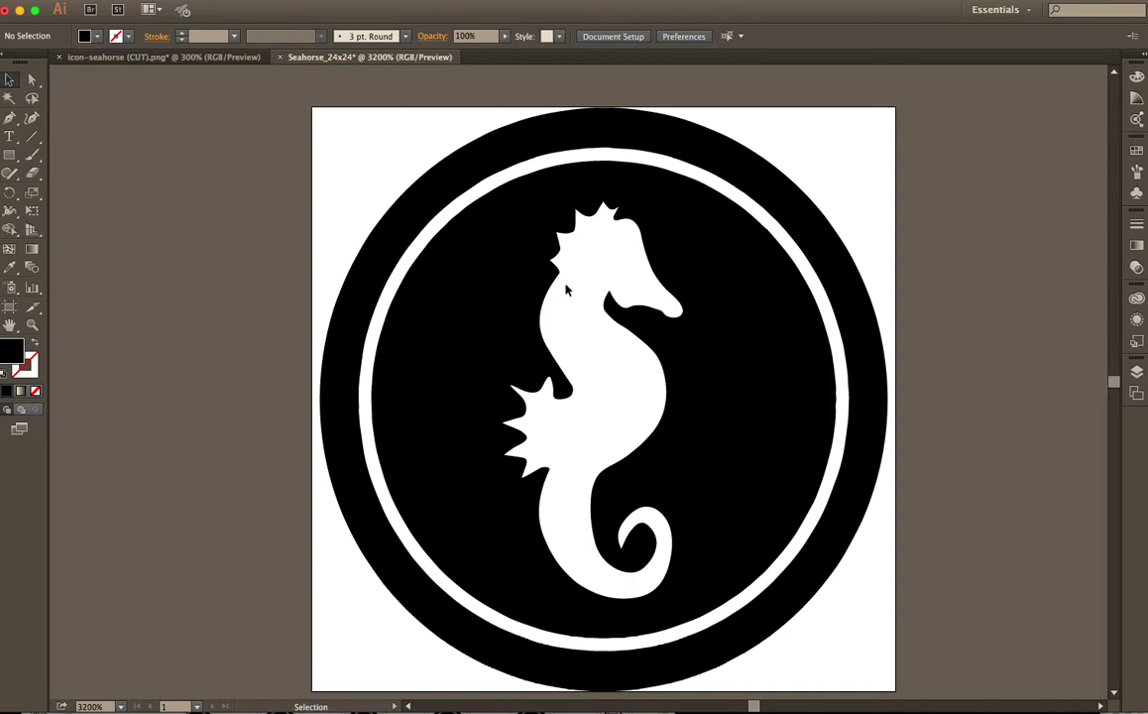
Resize the badge to about 22.6 × 23.2 px and centre it at 12 px, 12 px
{"action": "key", "text": "super+minus"}
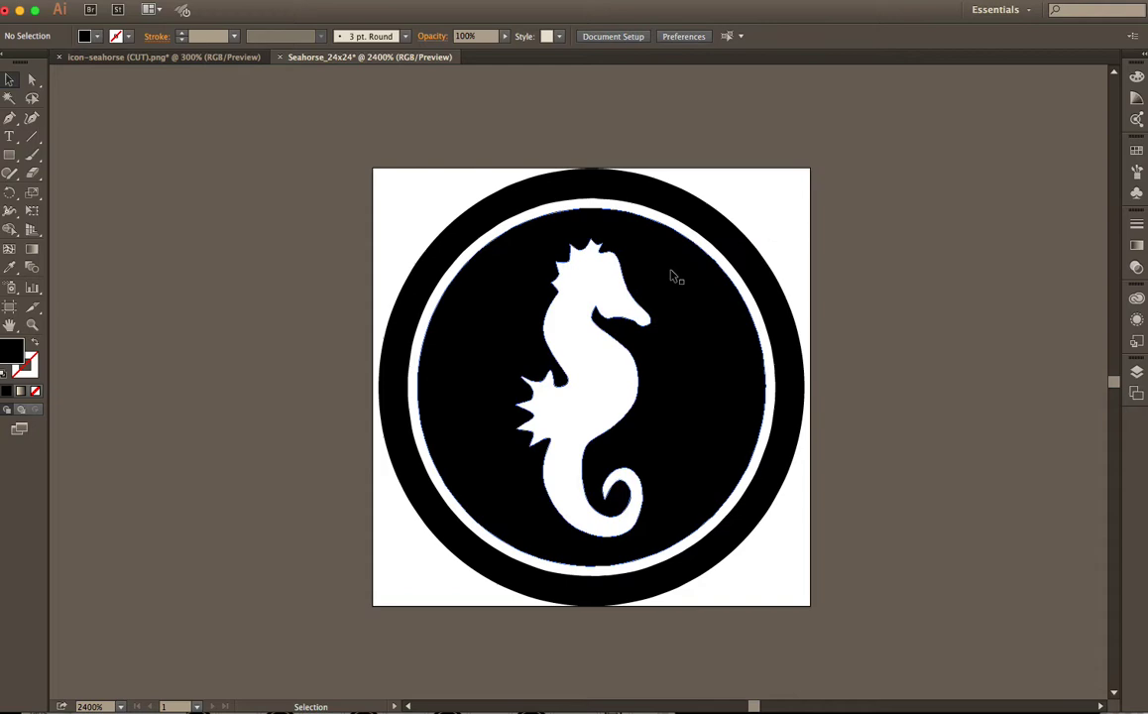
{"action": "left_click_drag", "start_coordinate": [341, 138], "coordinate": [895, 664]}
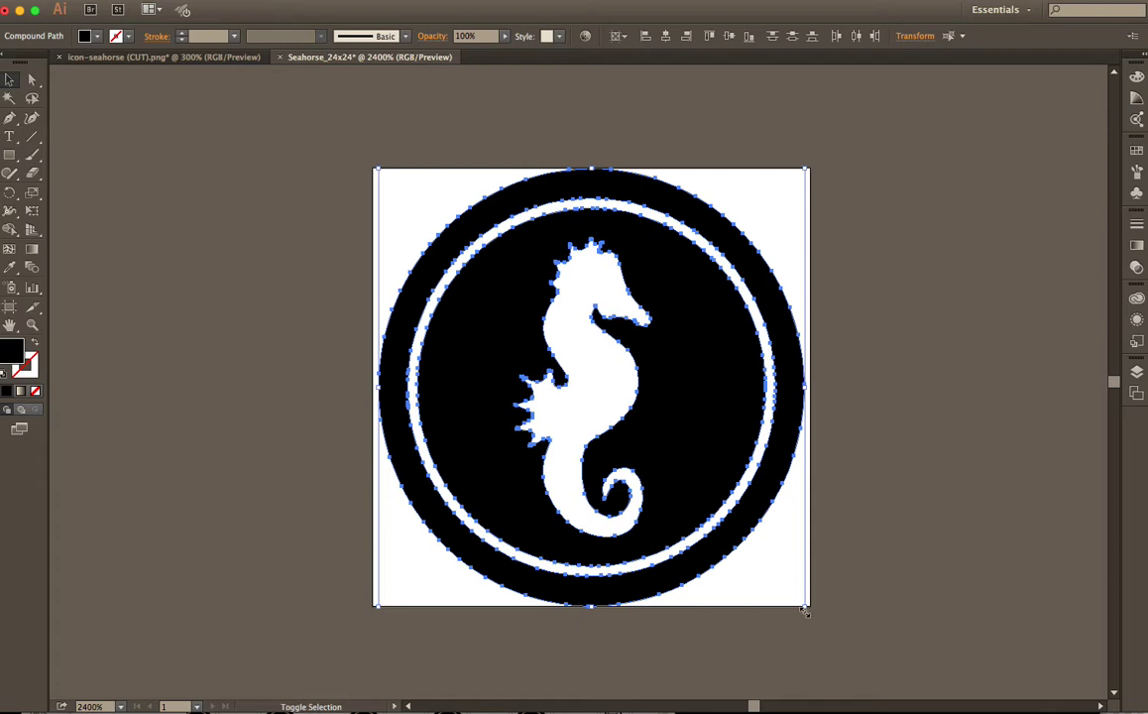
{"action": "mouse_move", "coordinate": [805, 605]}
{"action": "left_mouse_down"}
{"action": "mouse_move", "coordinate": [794, 595]}
{"action": "mouse_move", "coordinate": [805, 602]}
{"action": "left_mouse_up"}
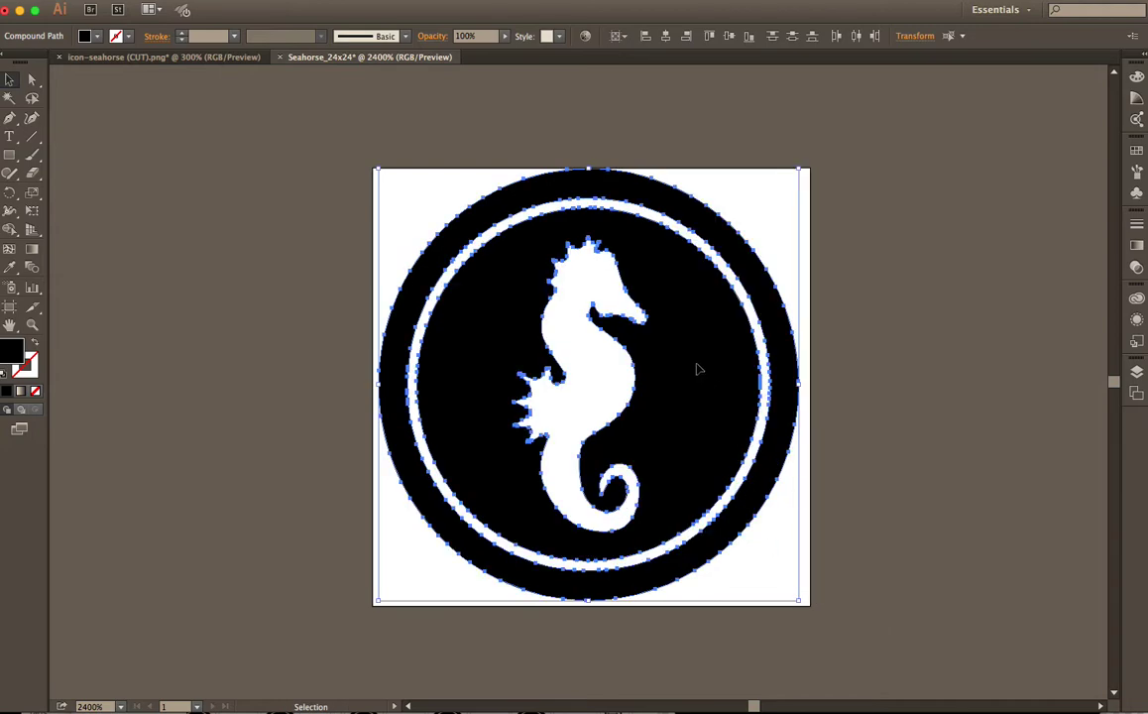
{"action": "left_click_drag", "start_coordinate": [696, 368], "coordinate": [725, 381]}
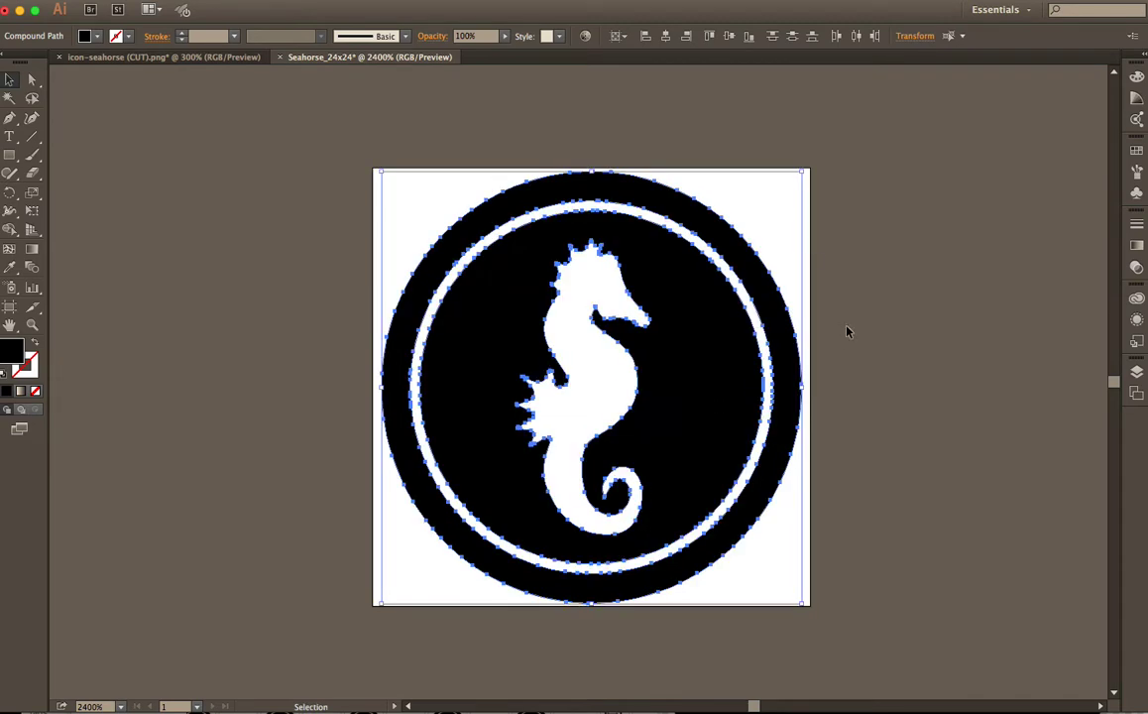
{"action": "left_click", "coordinate": [877, 339]}
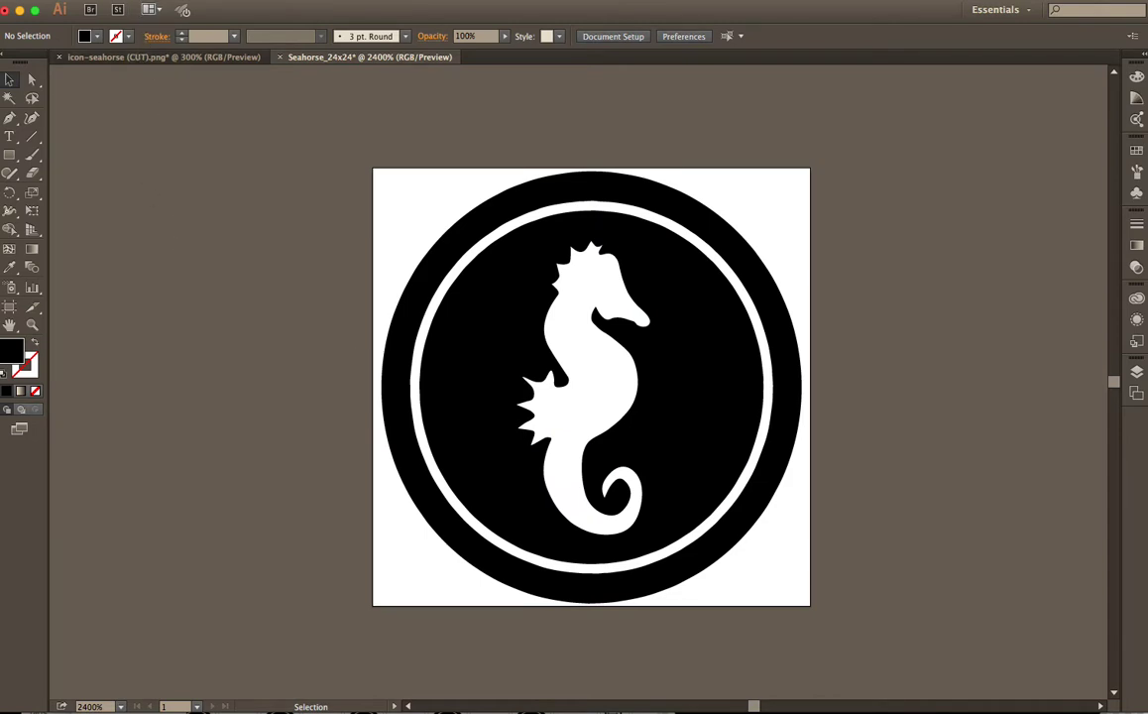
Save As Seahorse_24x24.svg with SVG format in the AquariOS overlay icons folder
{"action": "left_click", "coordinate": [487, 351]}
{"action": "left_click", "coordinate": [221, 89]}
{"action": "left_click", "coordinate": [134, 0]}
{"action": "left_click", "coordinate": [154, 116]}
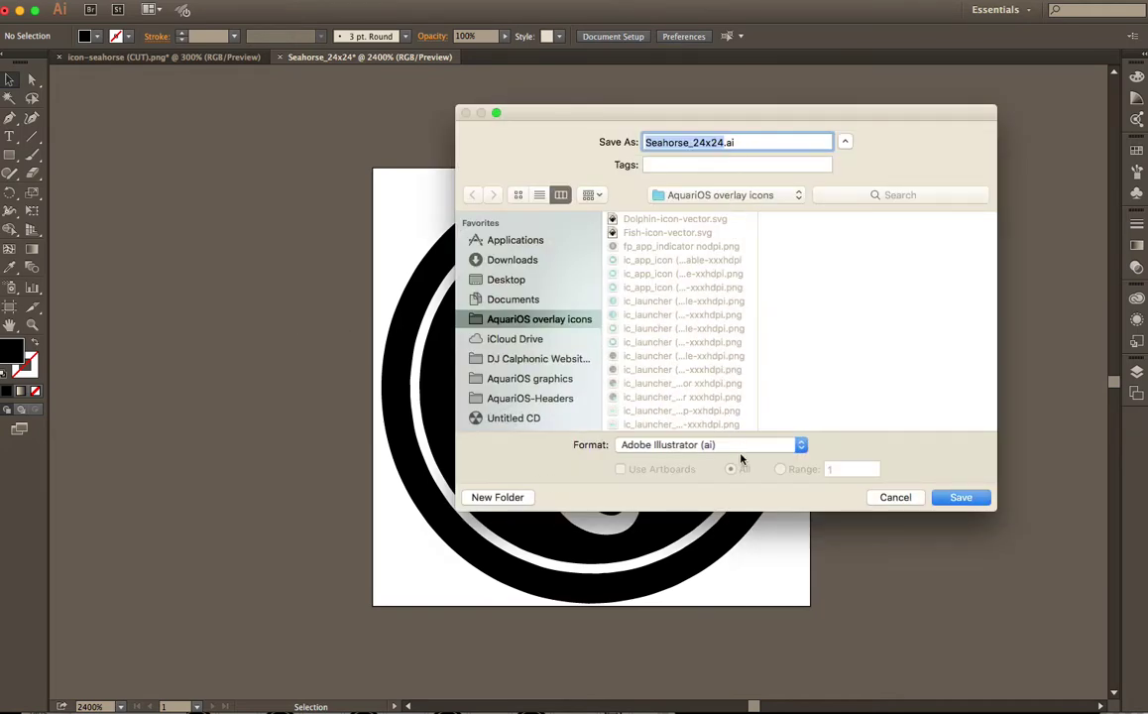
{"action": "left_click", "coordinate": [743, 449]}
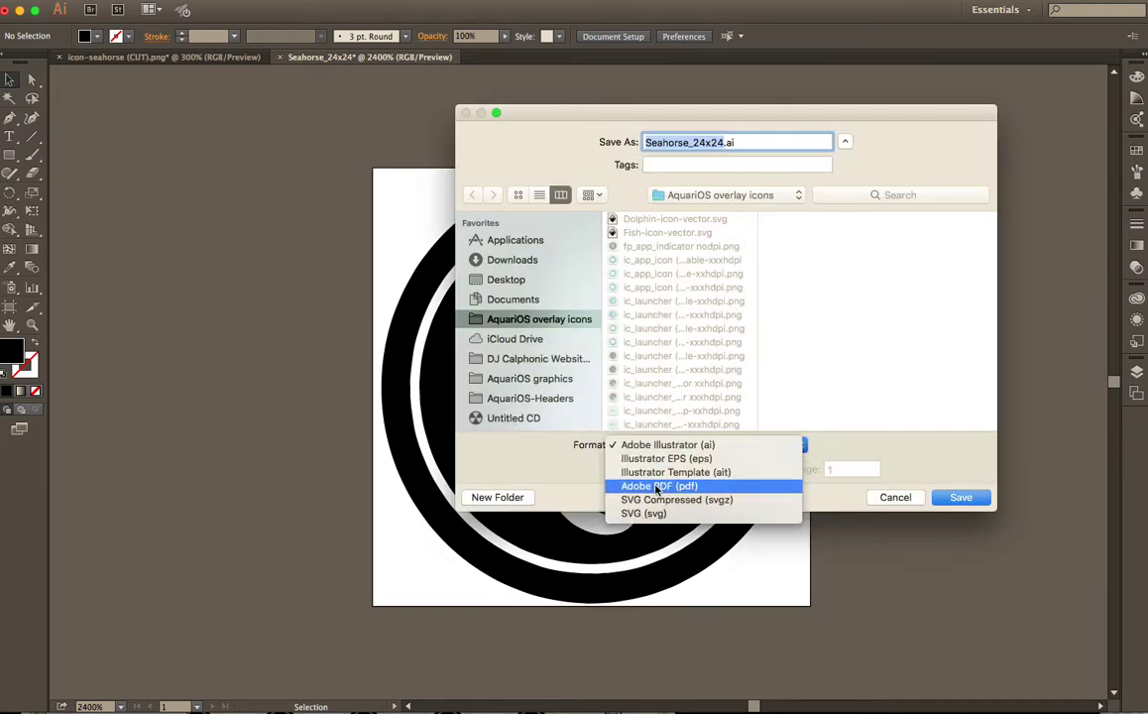
{"action": "left_click", "coordinate": [685, 513]}
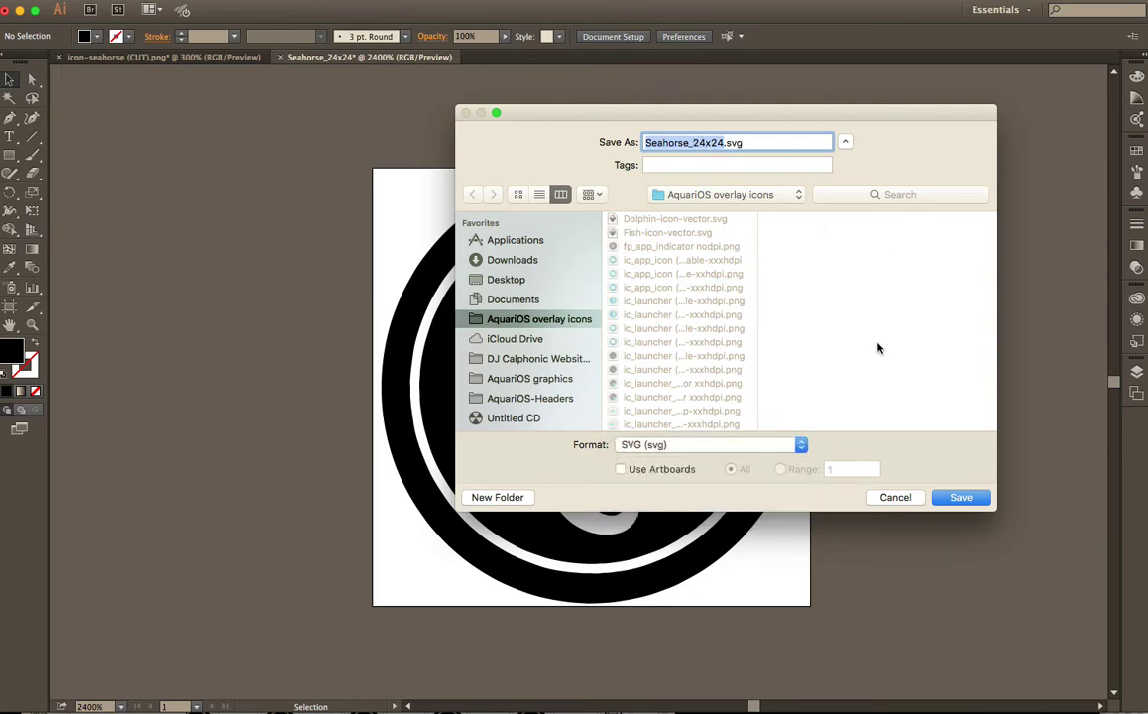
{"action": "left_click", "coordinate": [959, 497]}
Keep the SVG 1.1 profile in SVG Options and confirm to write the file
{"action": "left_click_drag", "start_coordinate": [895, 159], "coordinate": [808, 95]}
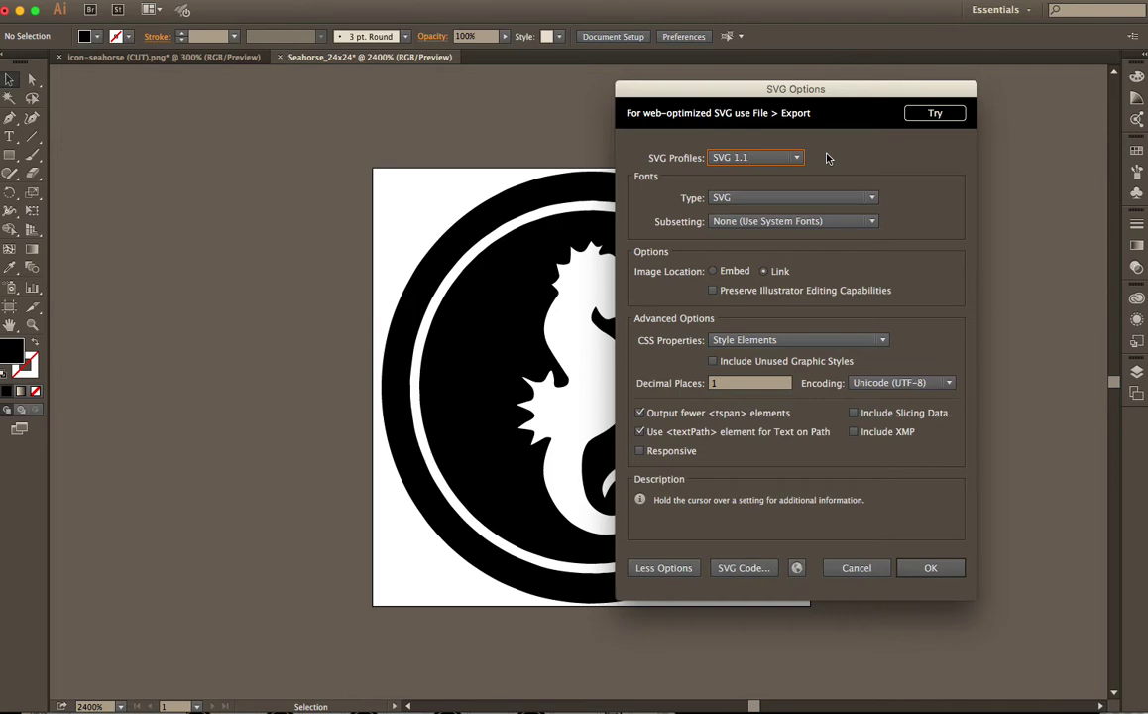
{"action": "mouse_move", "coordinate": [734, 158]}
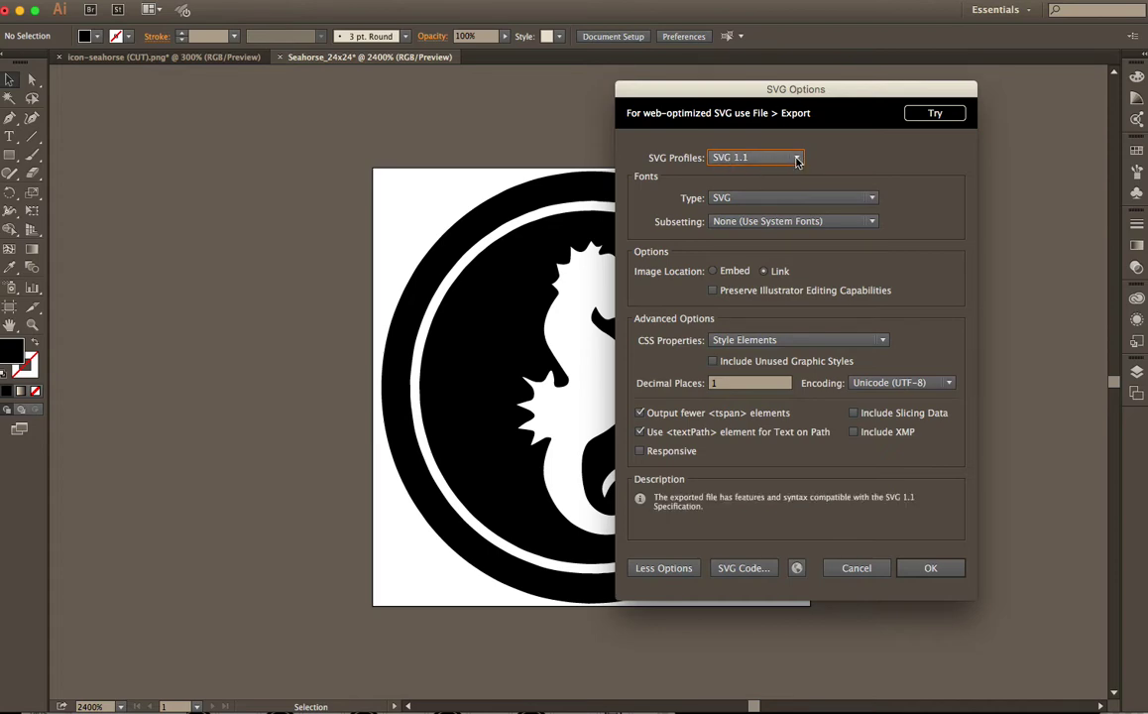
{"action": "left_click", "coordinate": [798, 159]}
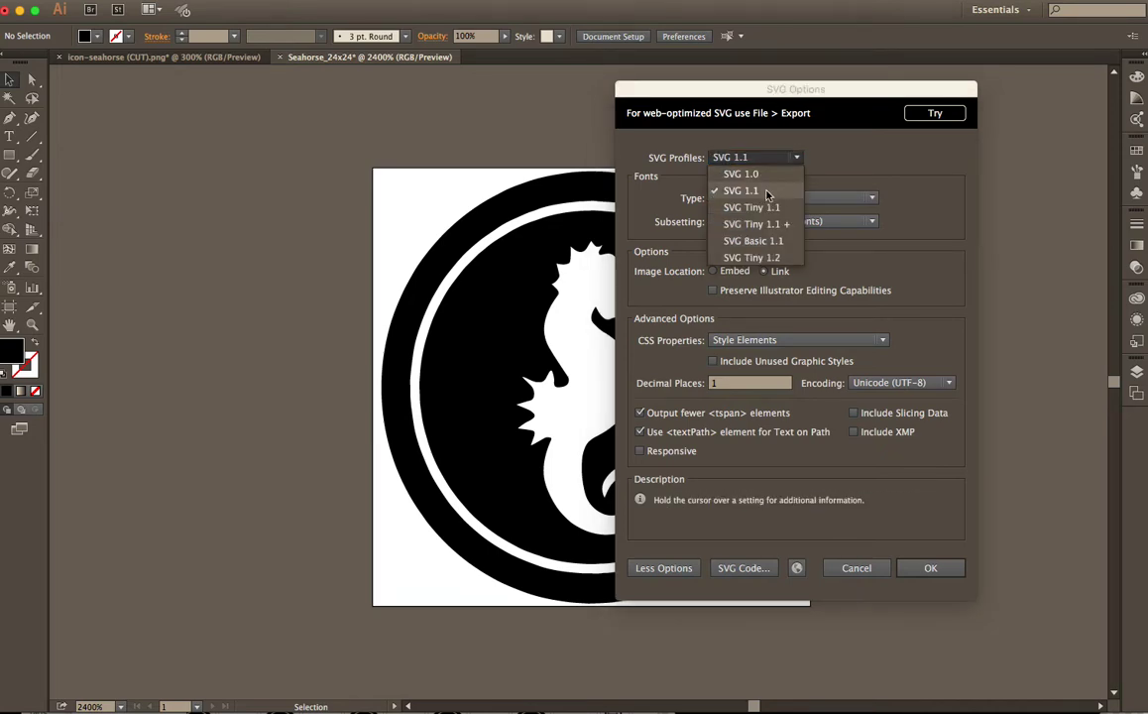
{"action": "left_click", "coordinate": [768, 192]}
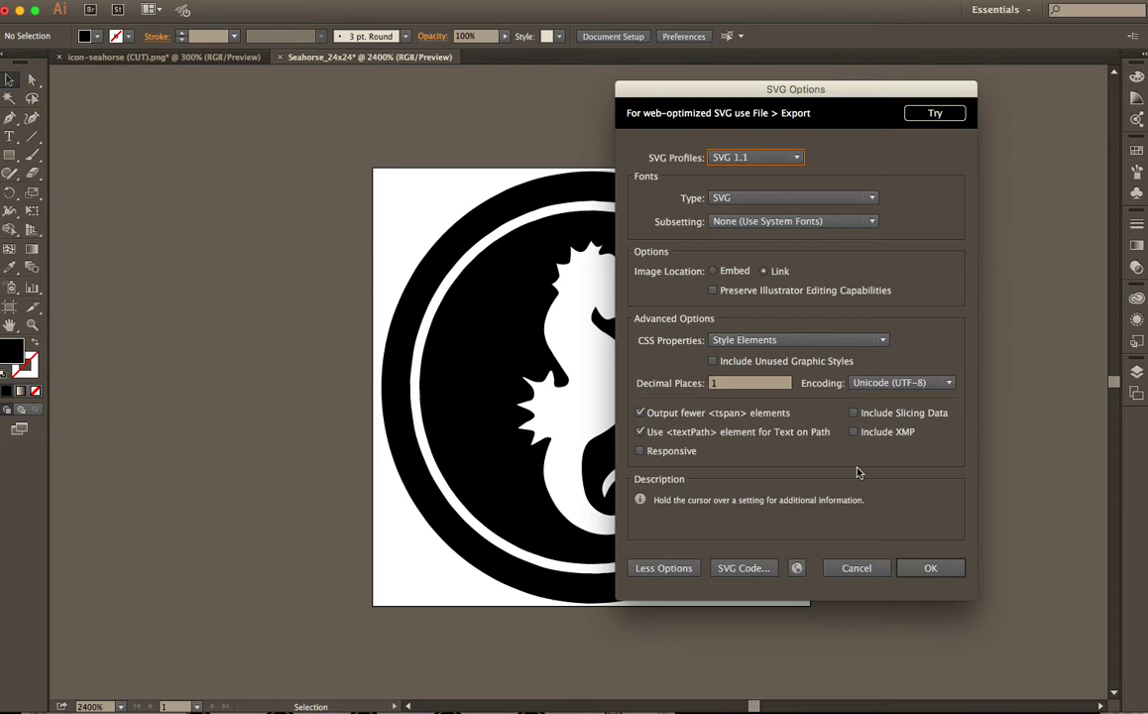
{"action": "left_click", "coordinate": [930, 570]}
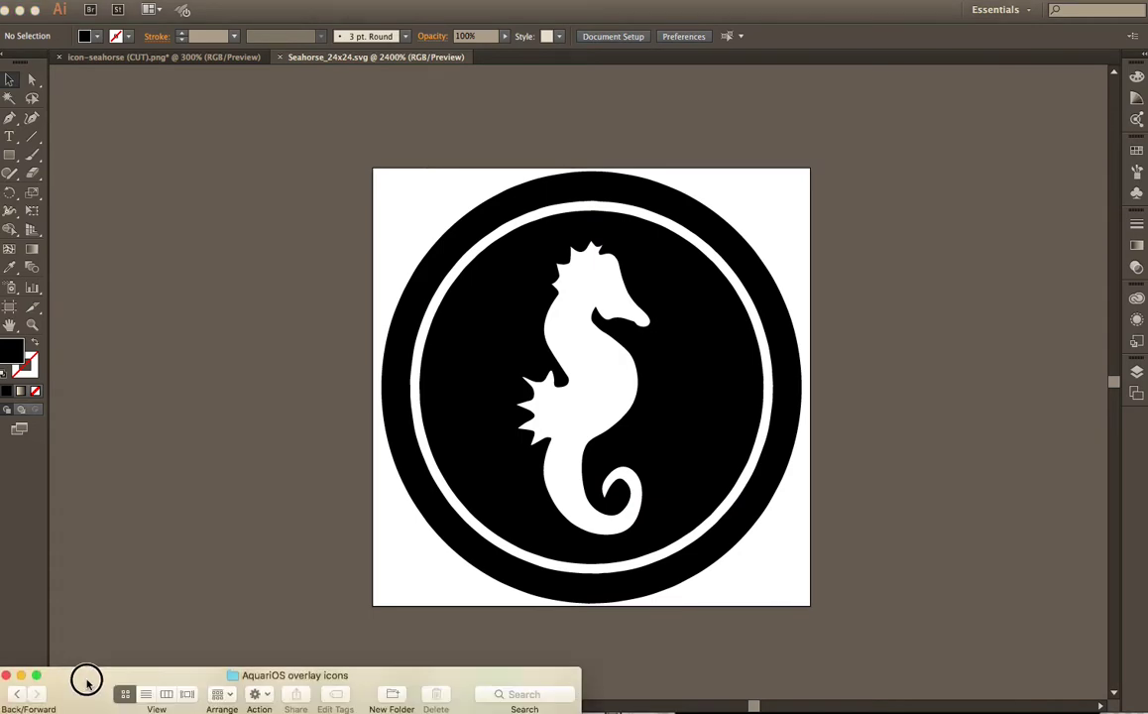
Select Seahorse_24x24.svg in the icons folder and bring the converter web page alongside it
{"action": "left_click_drag", "start_coordinate": [89, 679], "coordinate": [135, 238]}
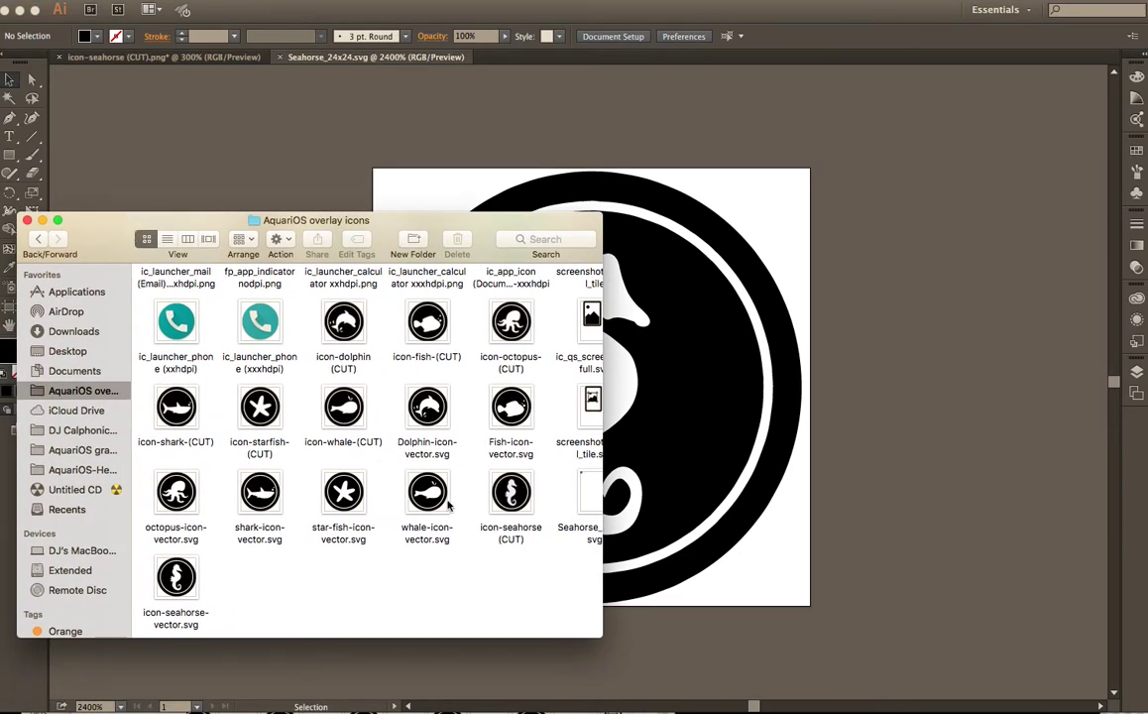
{"action": "scroll", "coordinate": [448, 505], "scroll_direction": "right", "scroll_amount": 2}
{"action": "scroll", "coordinate": [448, 505], "scroll_direction": "up", "scroll_amount": 1}
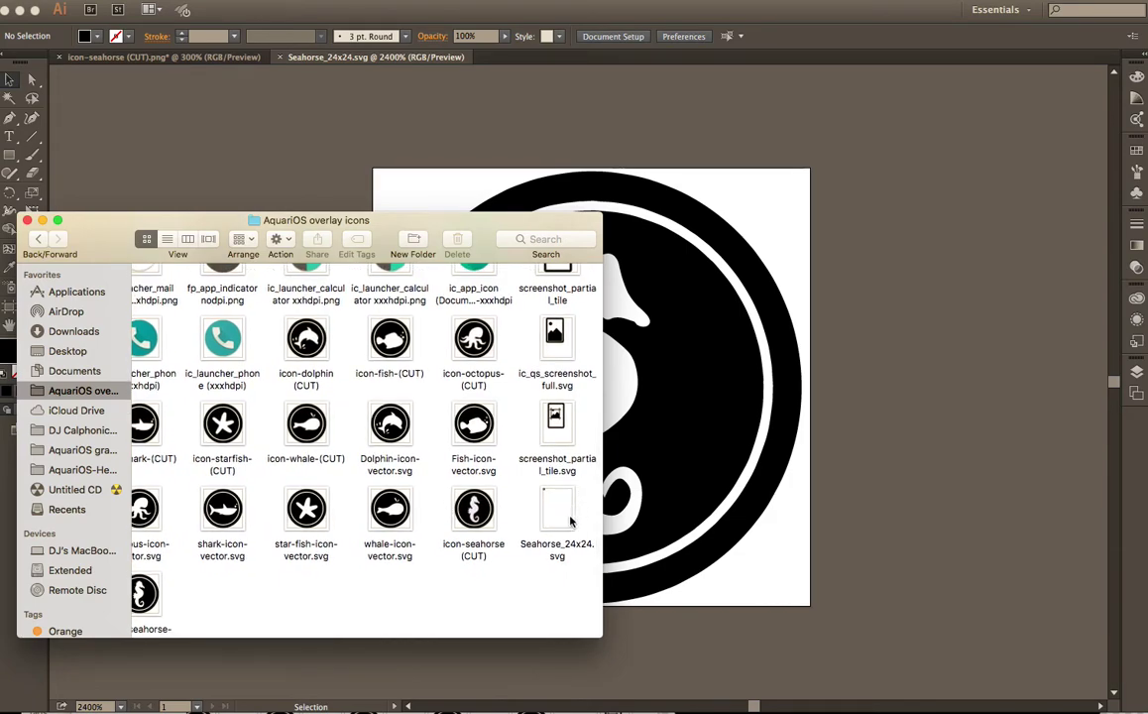
{"action": "left_click", "coordinate": [554, 508]}
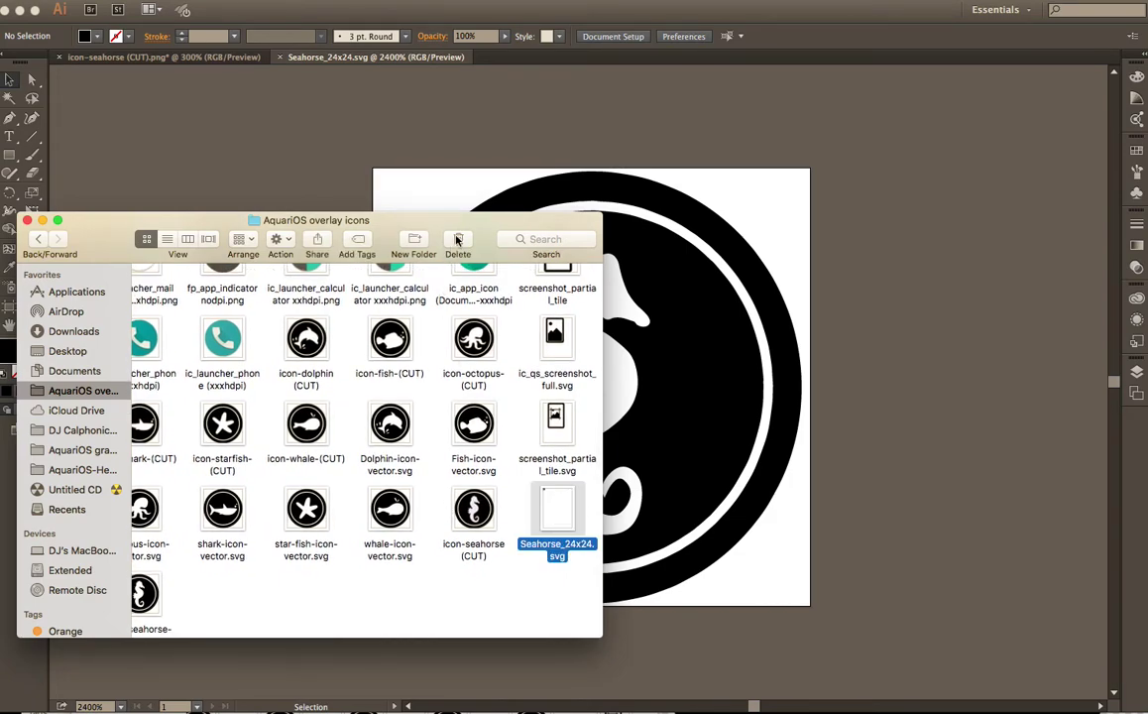
{"action": "left_click_drag", "start_coordinate": [479, 220], "coordinate": [380, 389]}
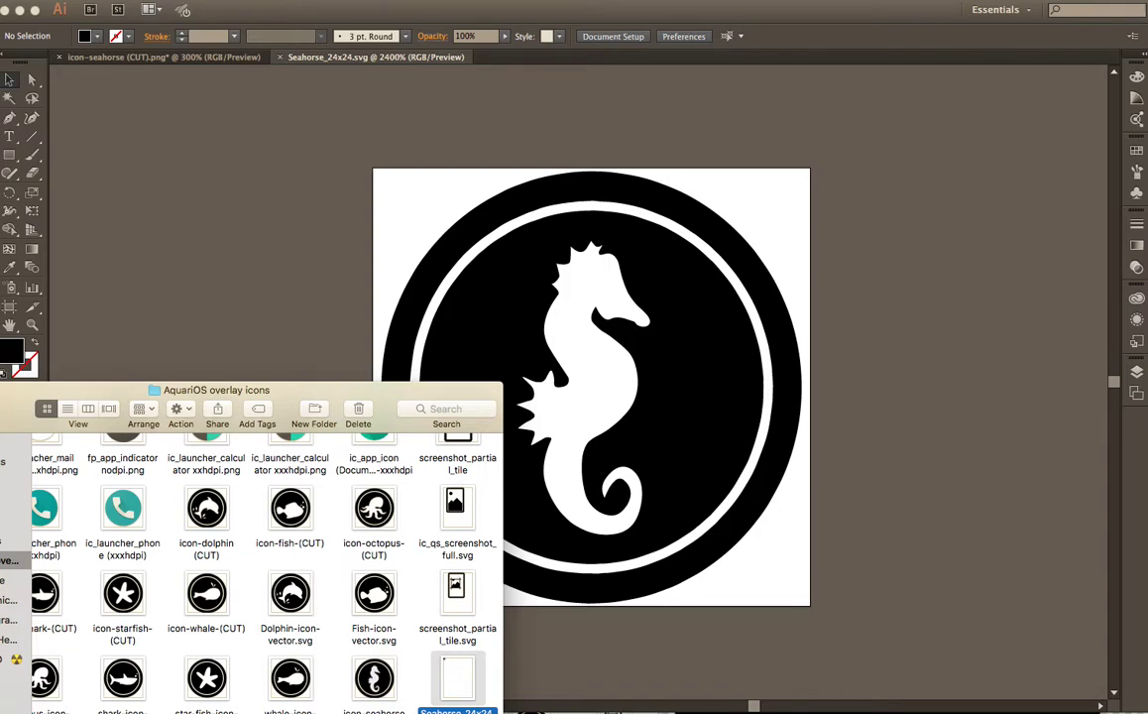
{"action": "key", "text": "super+Tab"}
{"action": "left_click_drag", "start_coordinate": [1130, 706], "coordinate": [1019, 67]}
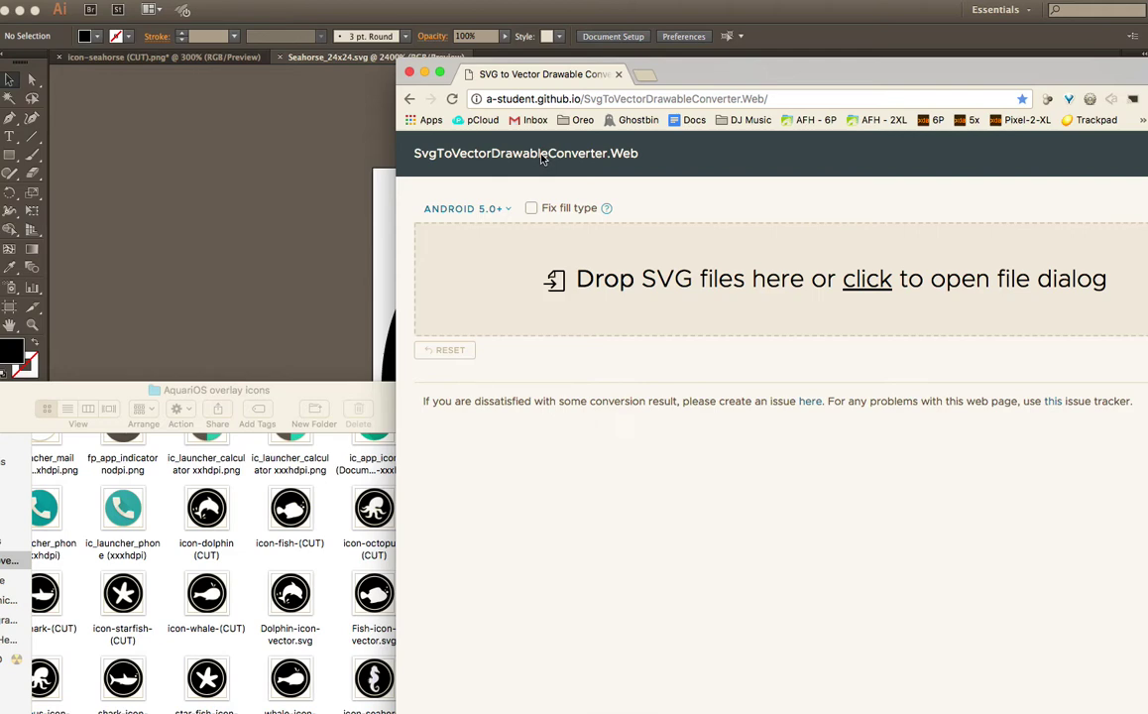
Drop Seahorse_24x24.svg from the icons folder onto the converter's 'Drop SVG files here' zone
{"action": "left_click", "coordinate": [296, 389]}
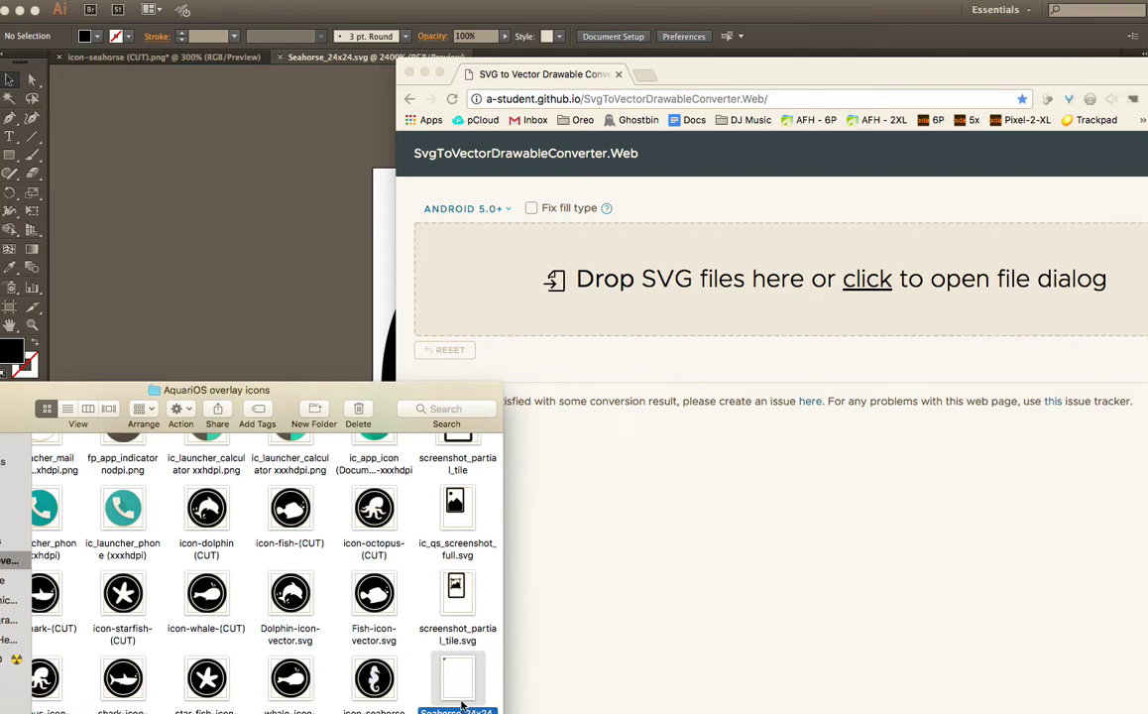
{"action": "left_click_drag", "start_coordinate": [363, 386], "coordinate": [357, 315]}
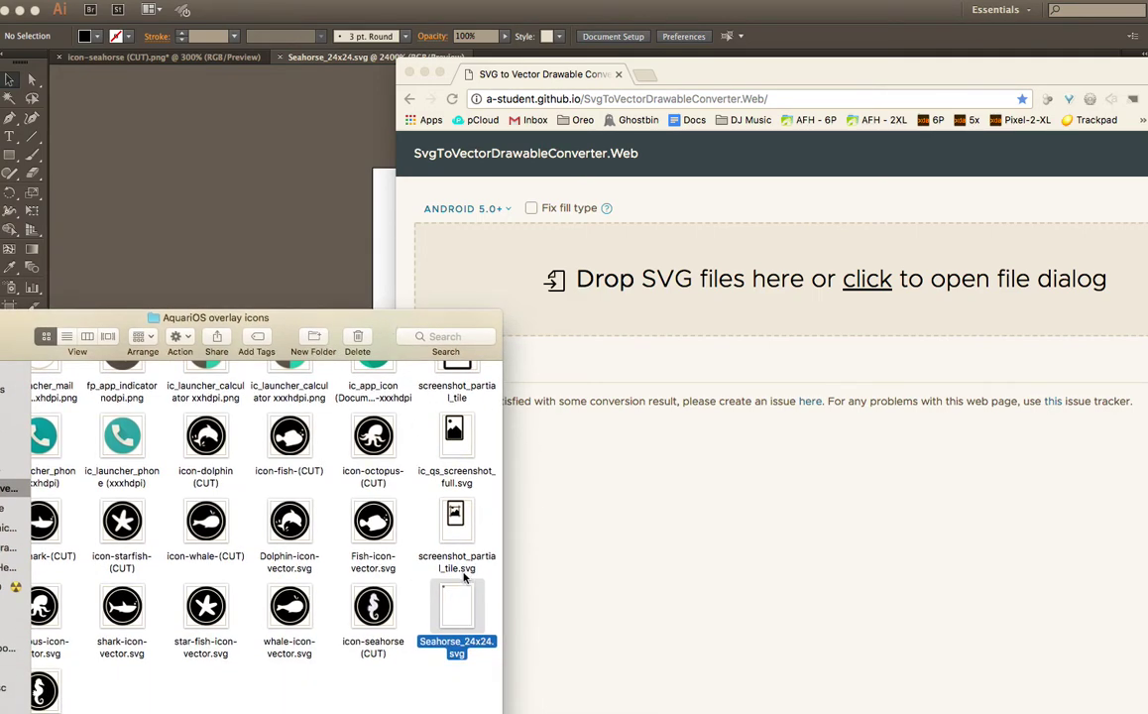
{"action": "left_click_drag", "start_coordinate": [455, 598], "coordinate": [692, 269]}
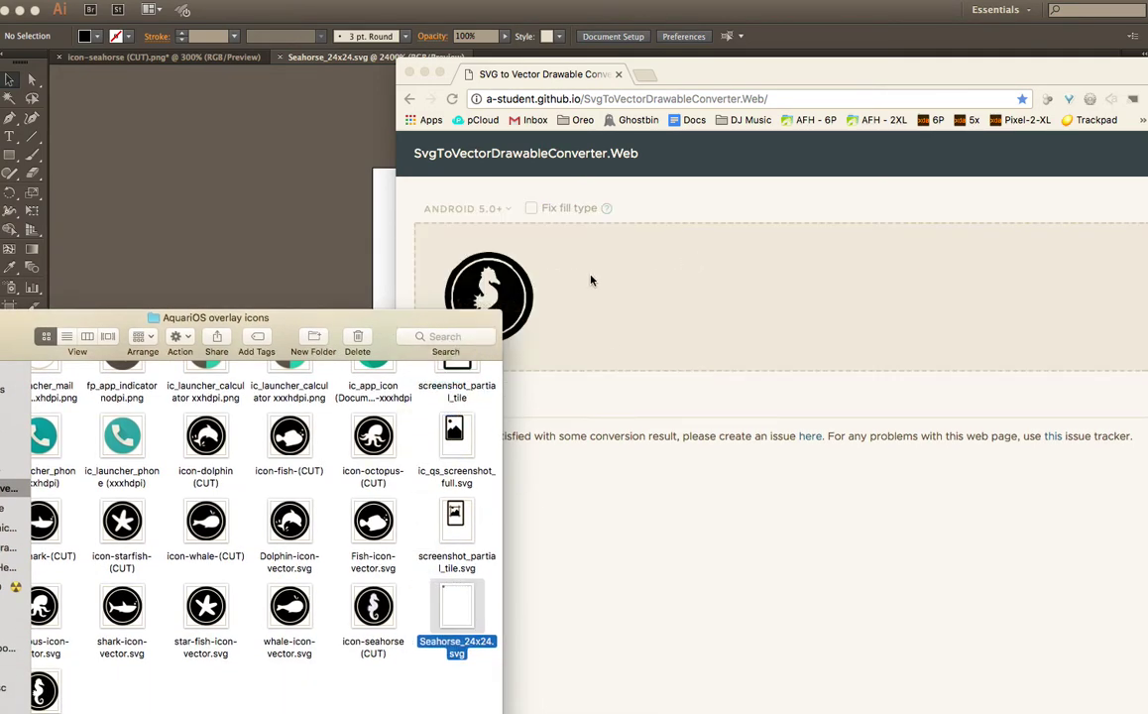
Bring the converter page forward to show the Done result and the seahorse_24x24.xml code
{"action": "left_click", "coordinate": [832, 69]}
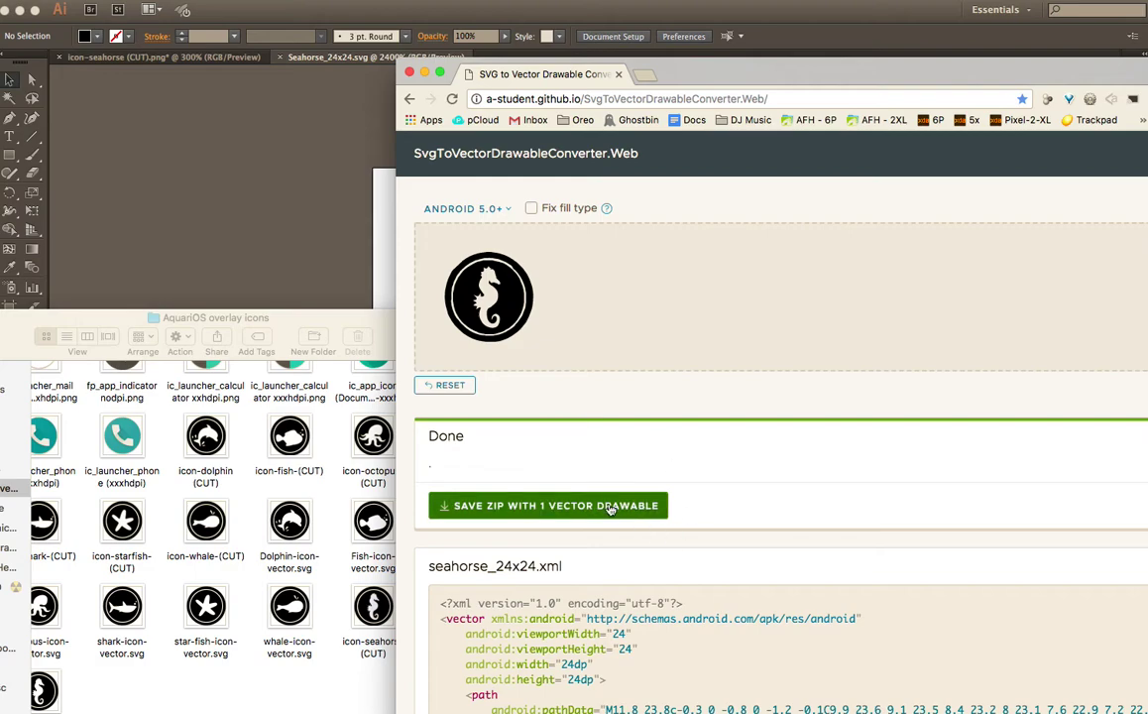
Download the zip containing the single seahorse_24x24.xml vector drawable
{"action": "scroll", "coordinate": [589, 490], "scroll_direction": "down", "scroll_amount": 3}
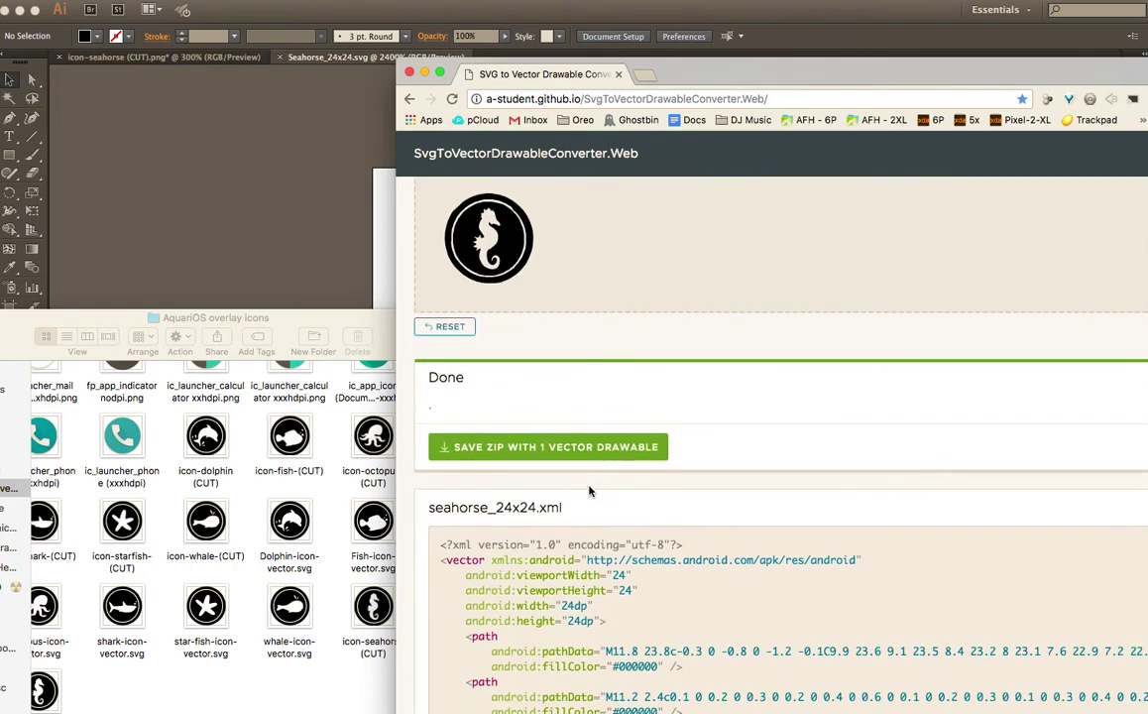
{"action": "left_click_drag", "start_coordinate": [756, 71], "coordinate": [643, 21]}
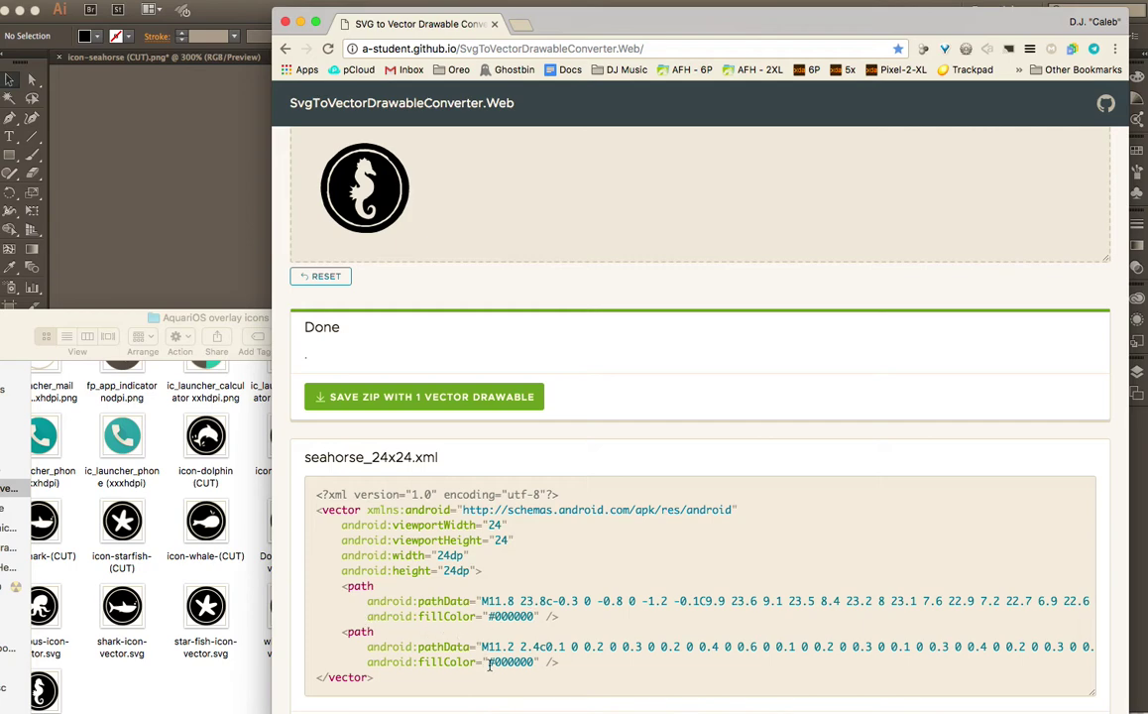
{"action": "left_click", "coordinate": [408, 401]}
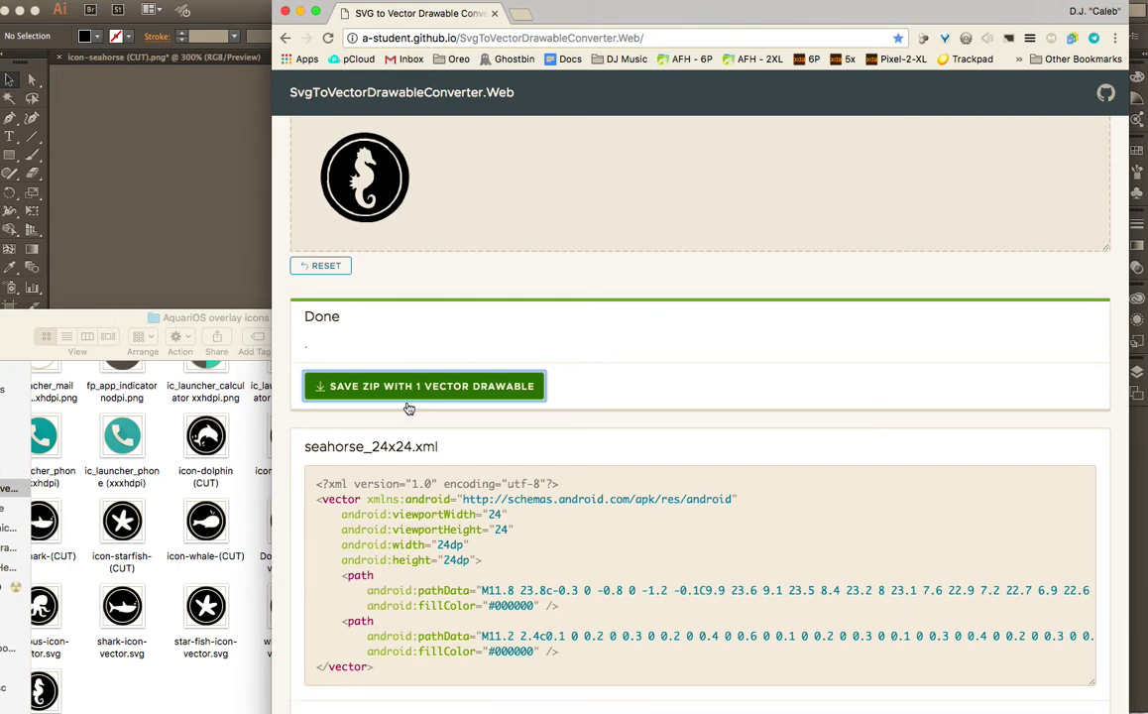